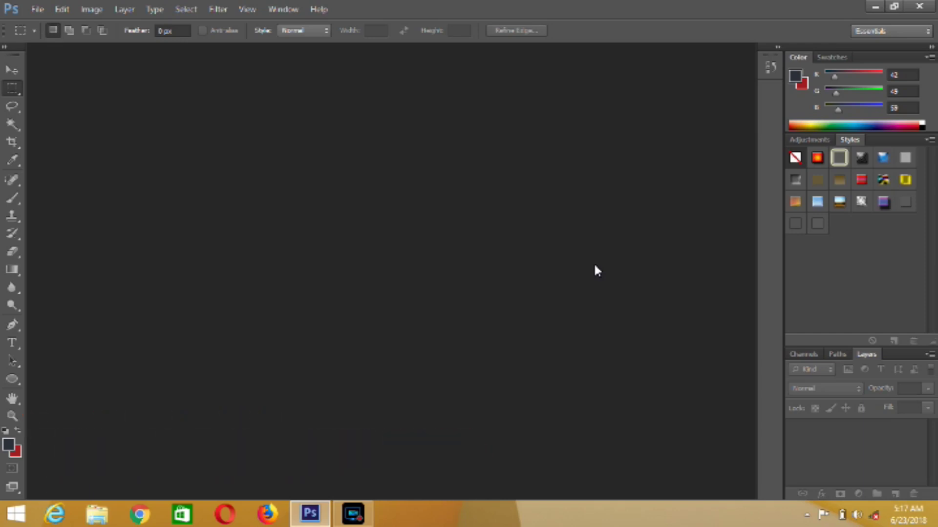
Create a new 3508 x 2480 pixel, 300 pixels/inch CMYK document named "text tools part2" with a white background
click(39, 10)
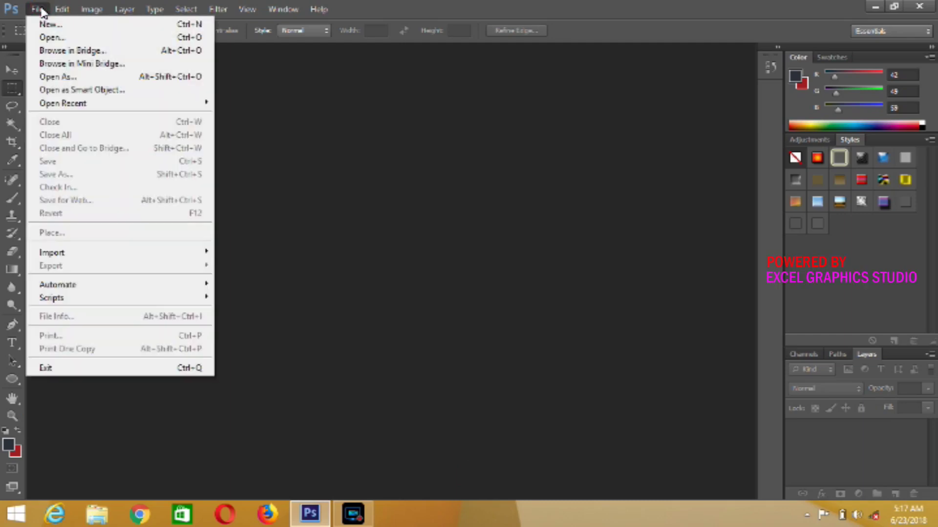
click(51, 24)
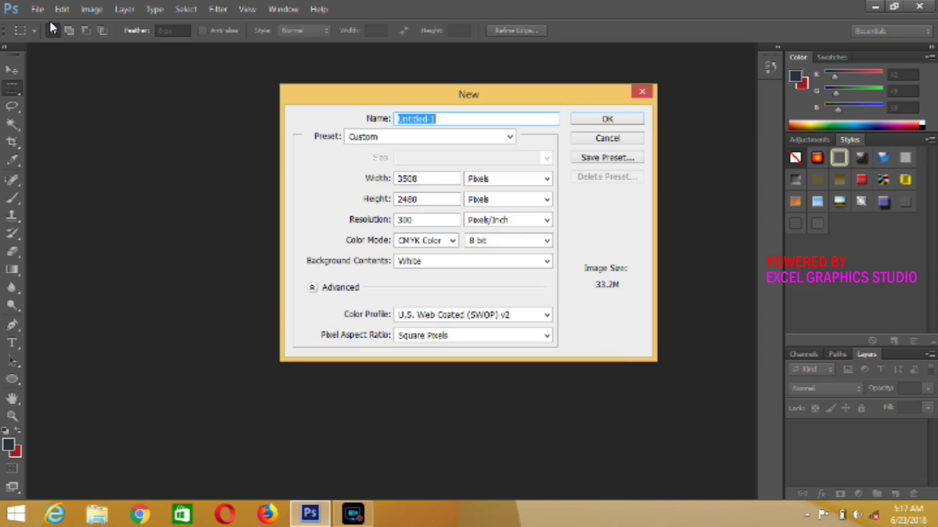
key(BackSpace)
text(text tools part2)
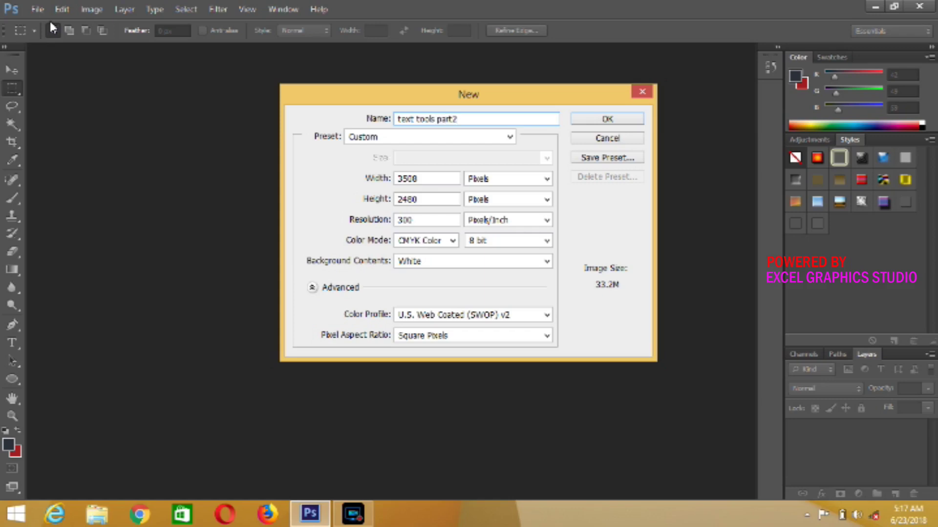
click(587, 123)
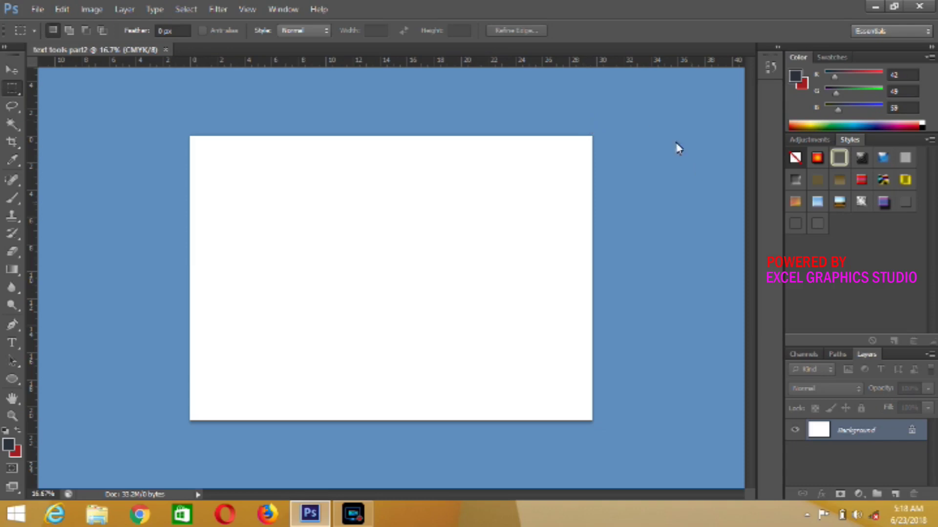
Add a new layer and enter the horizontal text "LOVE" on the left part of the canvas
click(895, 495)
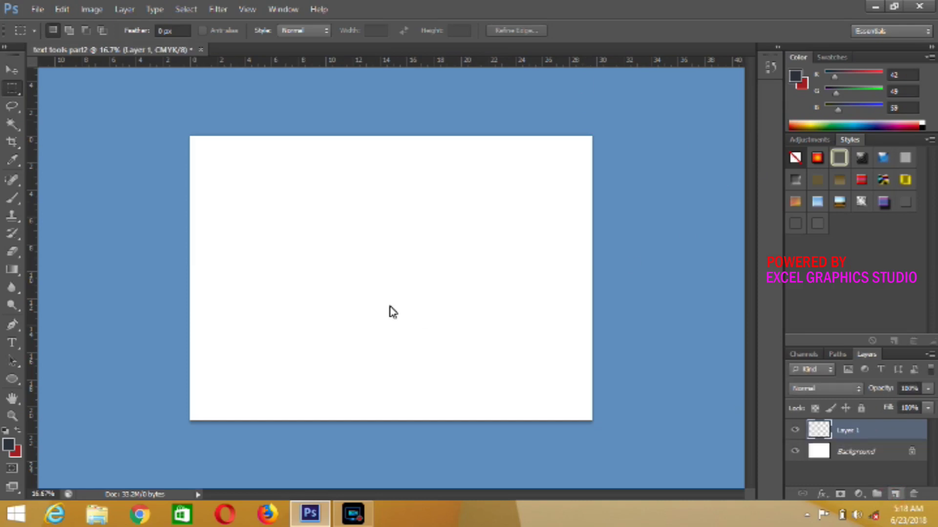
click(12, 344)
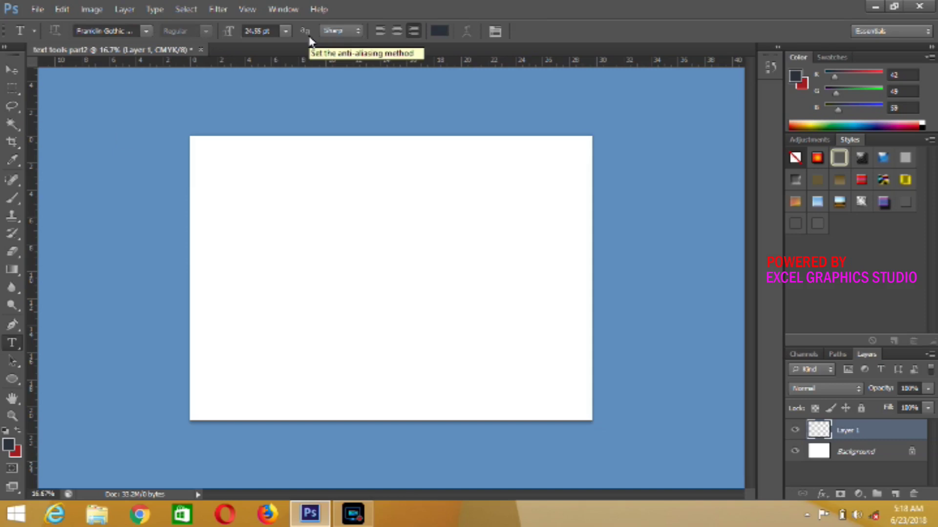
click(239, 293)
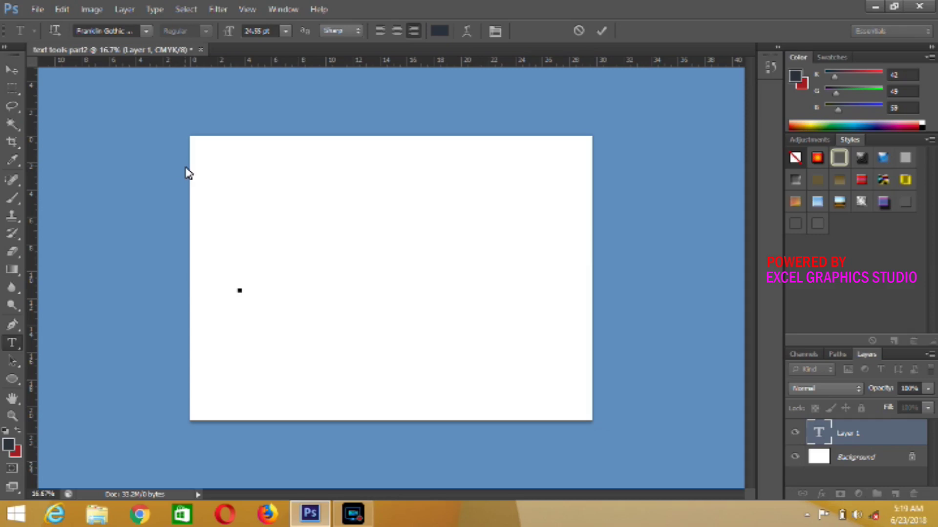
text(LOVE)
Enlarge the whole LOVE text to 73.55 pt and left-align it
key(ctrl+a)
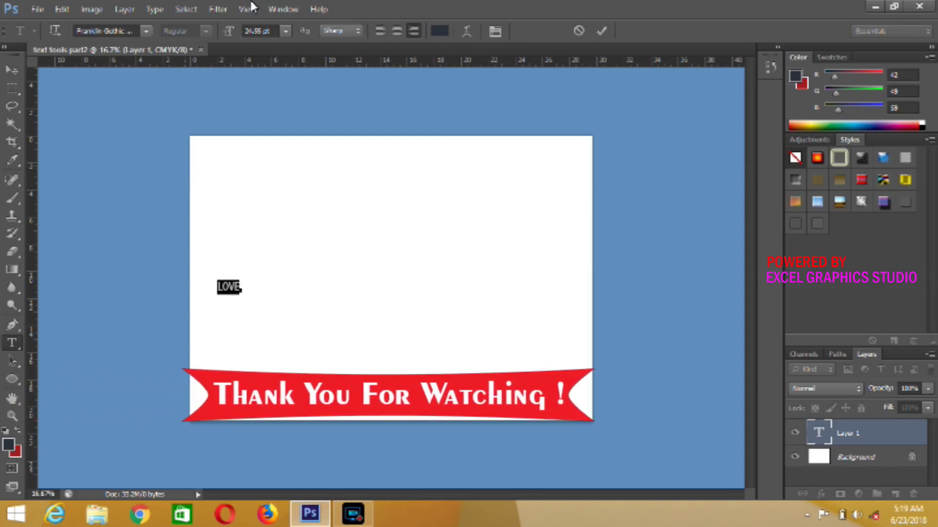
drag(230, 30, 267, 40)
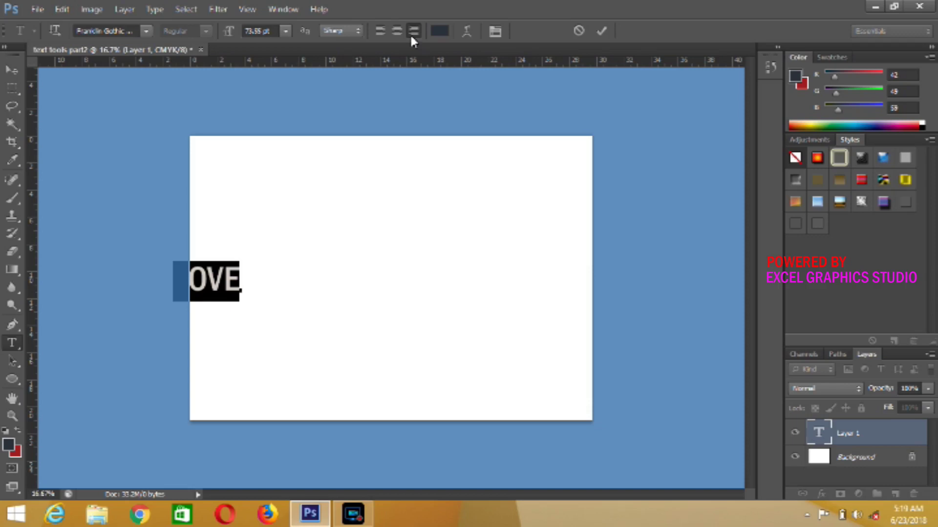
click(384, 35)
Change the LOVE text colour to bright red and commit the text edit
click(439, 34)
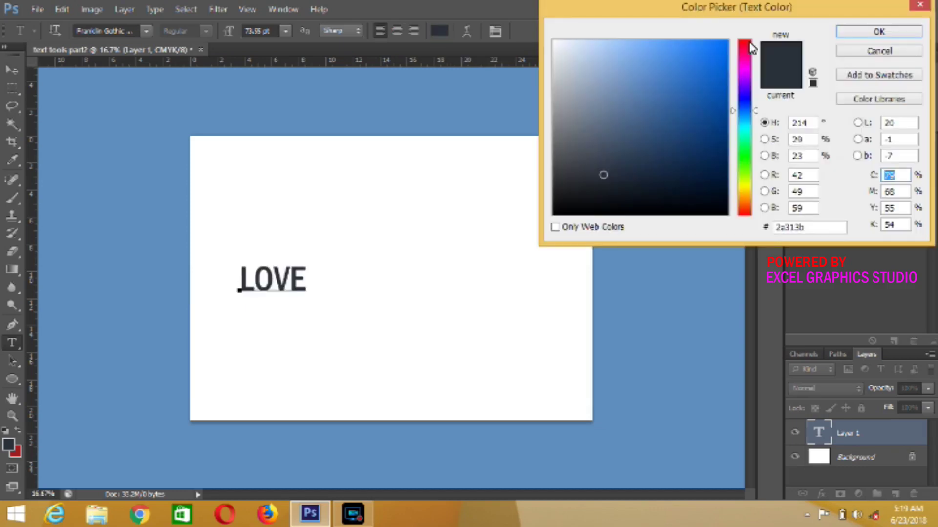
click(749, 44)
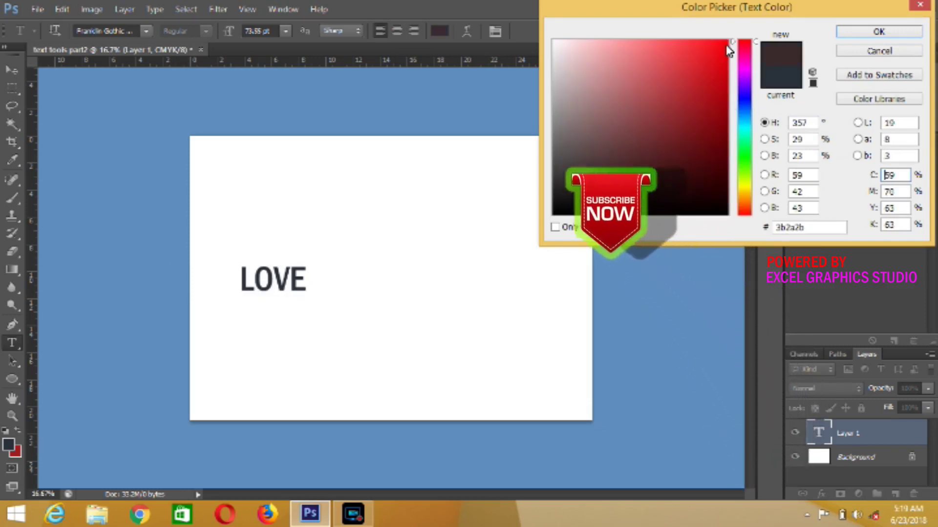
click(726, 44)
click(849, 32)
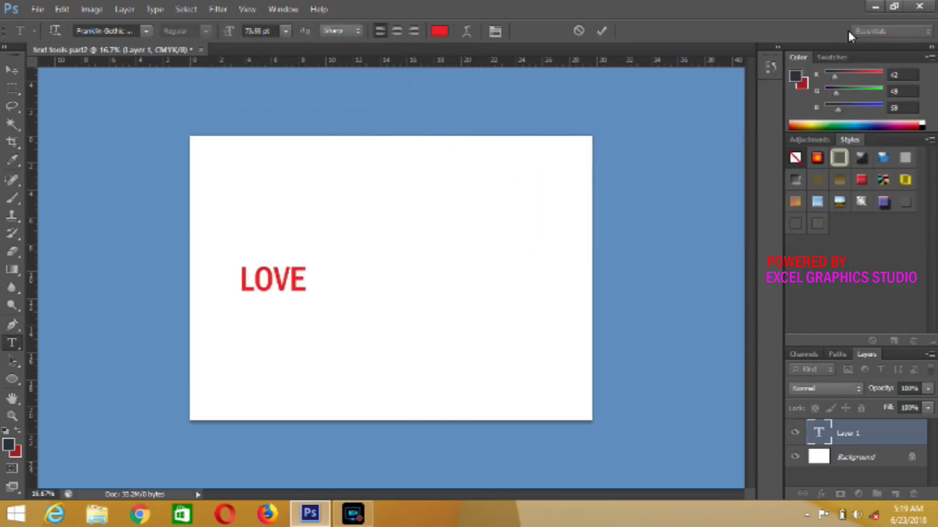
key(ctrl+a)
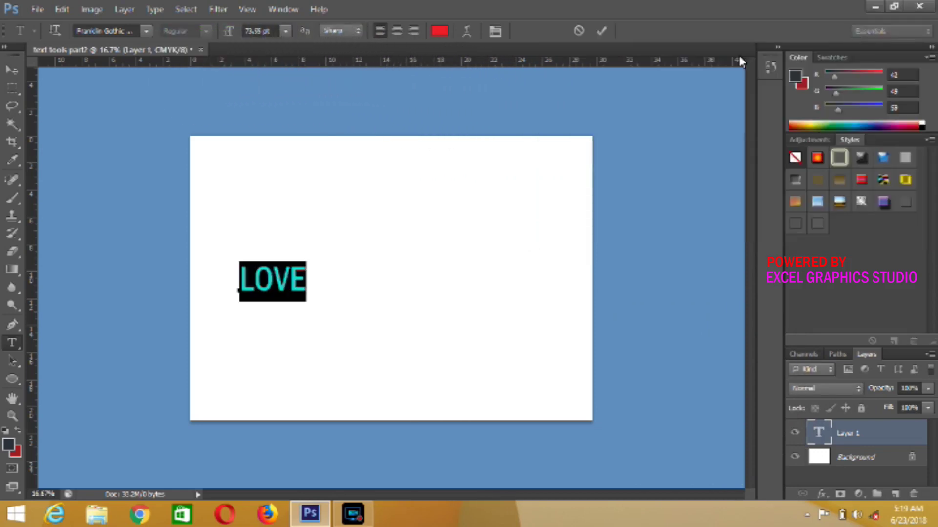
click(602, 30)
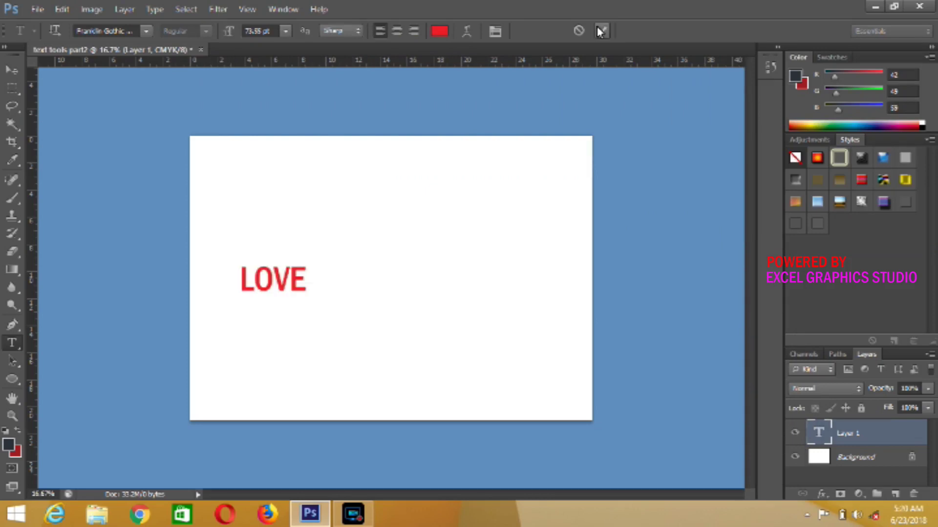
click(601, 30)
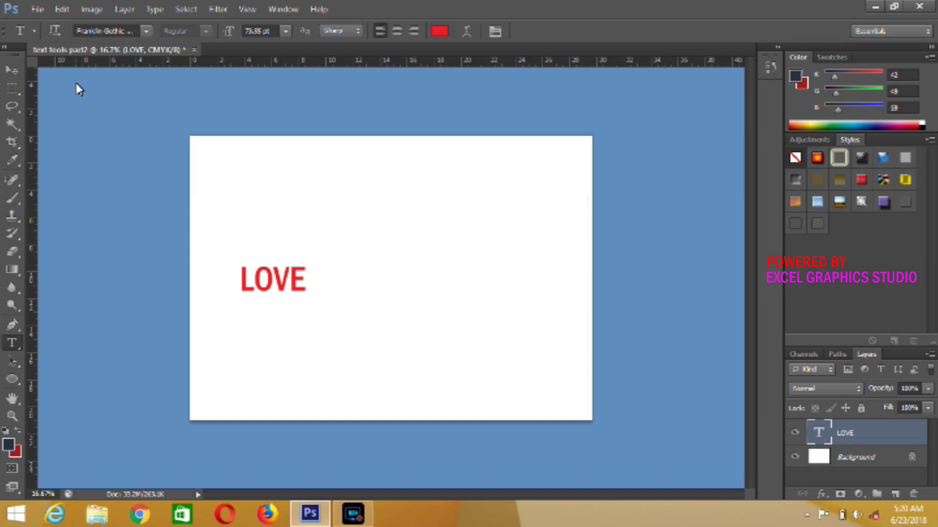
Move the LOVE text to the middle, centre it vertically and horizontally against the full canvas selection, and deselect
click(15, 71)
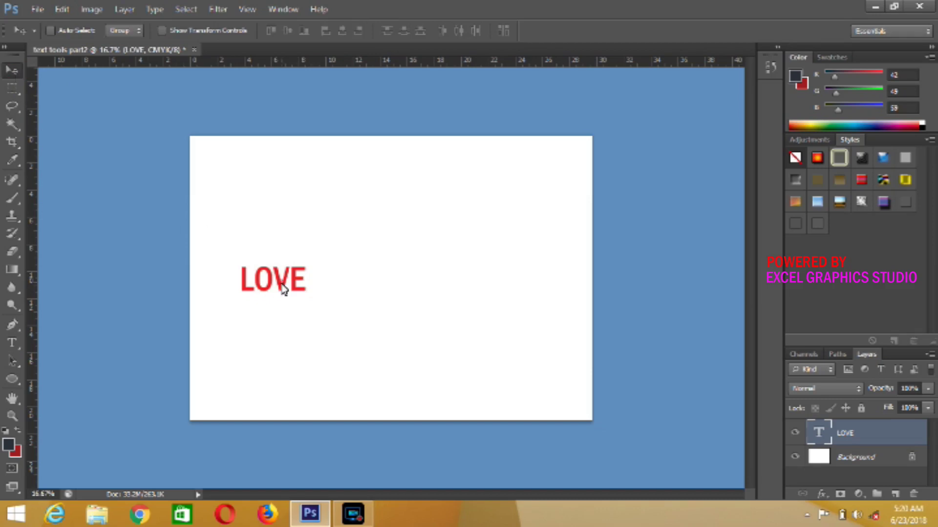
drag(305, 287, 392, 280)
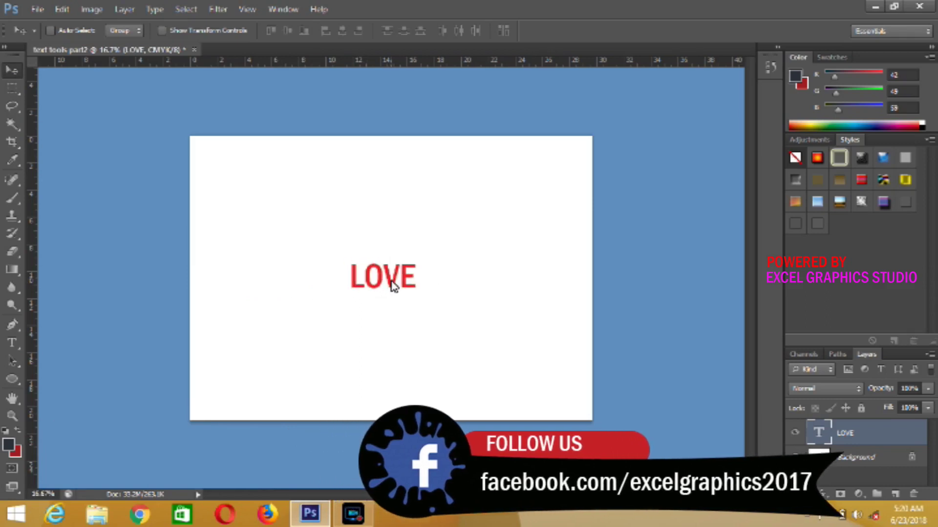
key(ctrl+a)
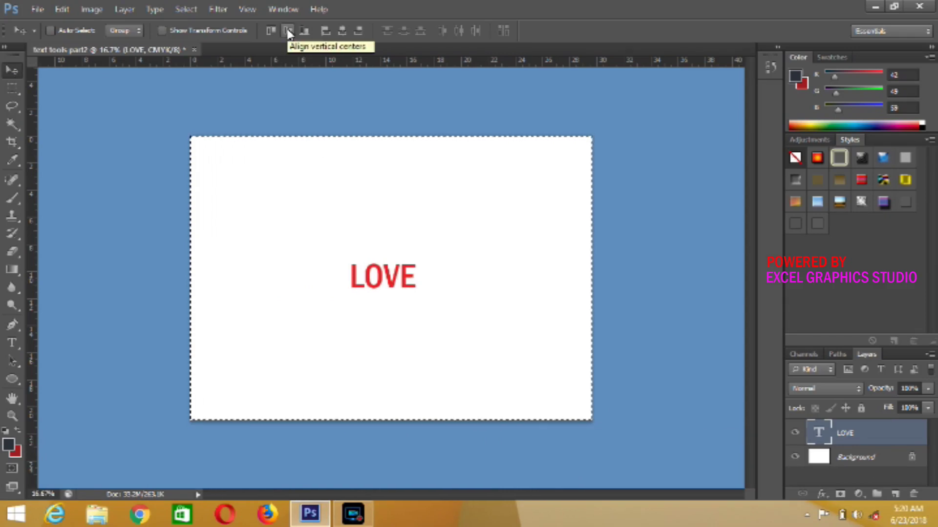
click(288, 31)
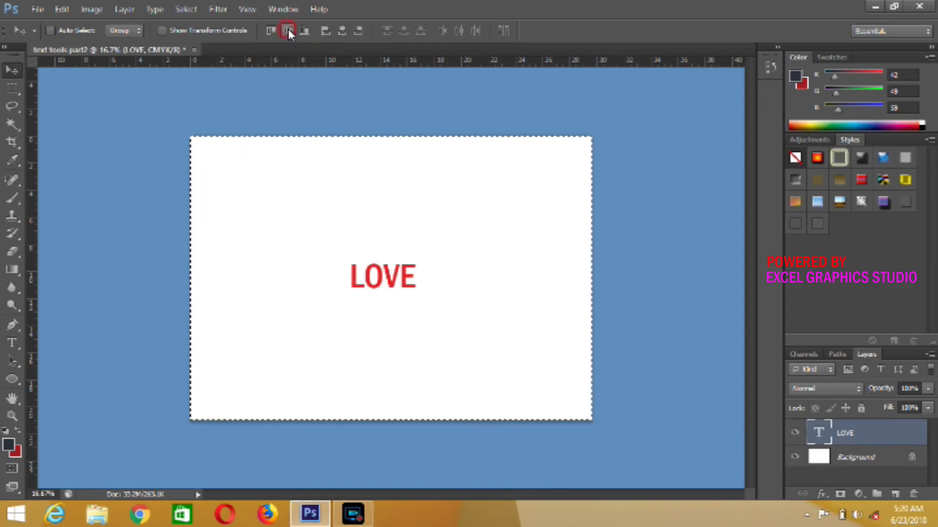
click(343, 31)
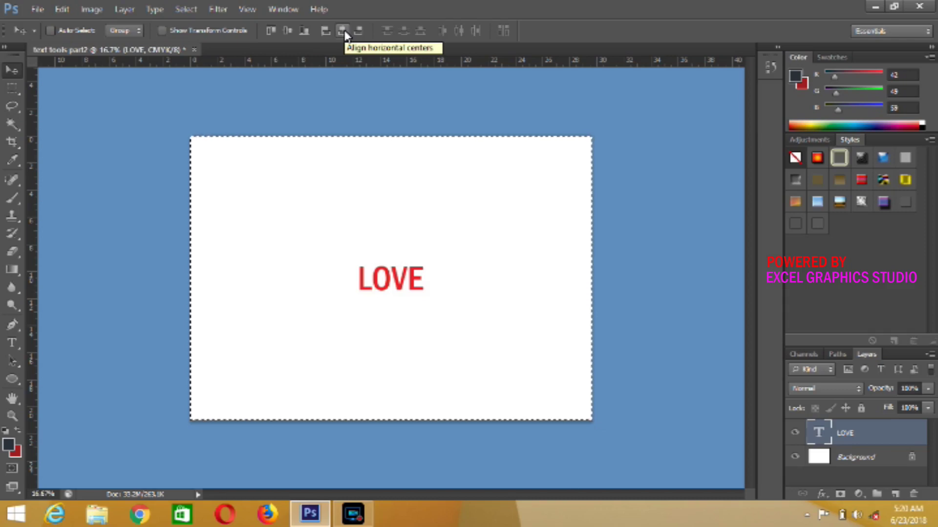
key(ctrl+d)
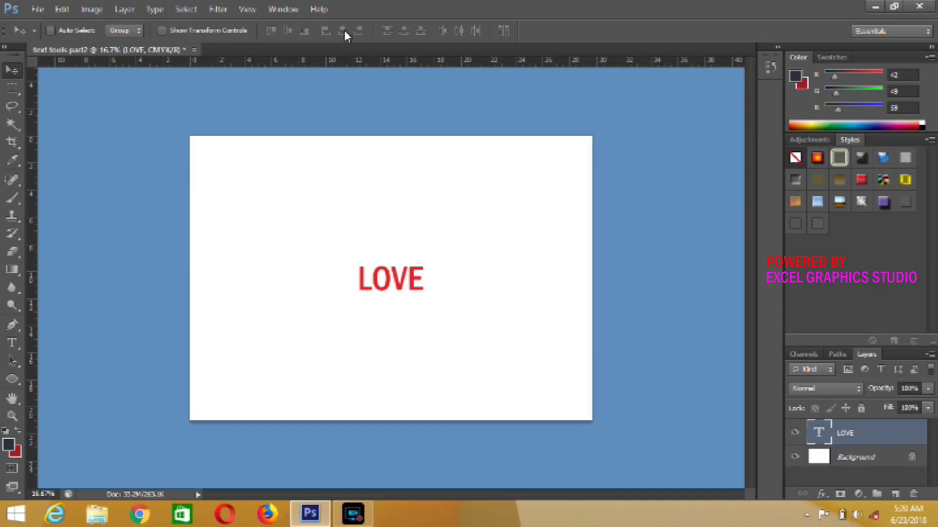
Rasterize the LOVE type layer
right_click(846, 431)
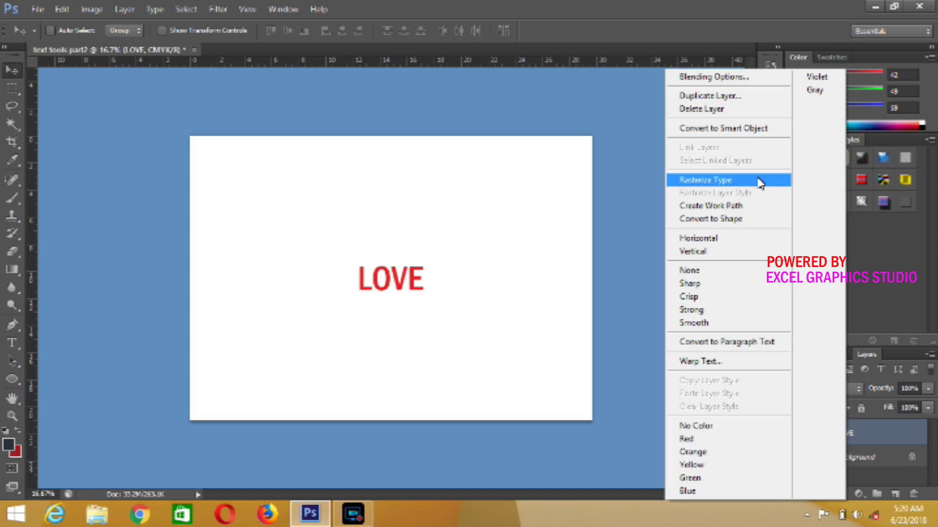
click(758, 181)
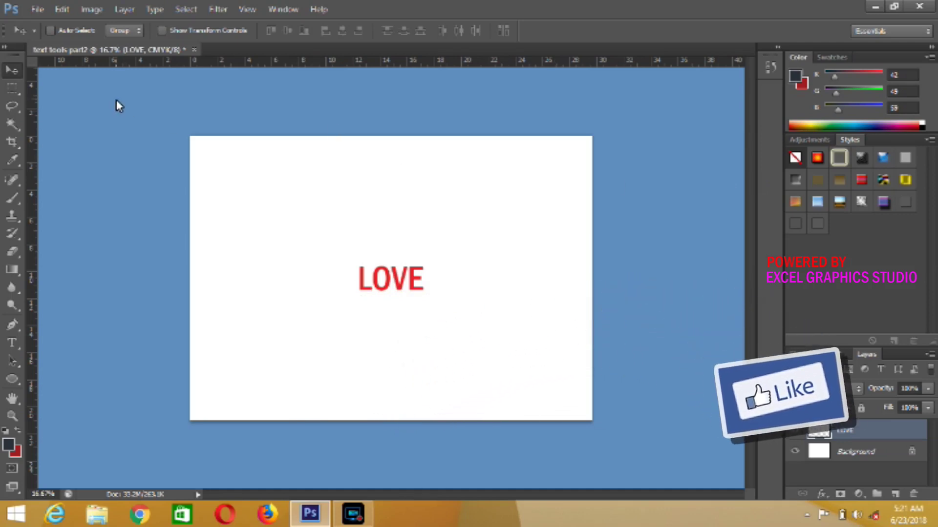
Try a Perspective transform on the LOVE layer with the base widened to about 293% and a narrower top edge, and undo it
click(66, 13)
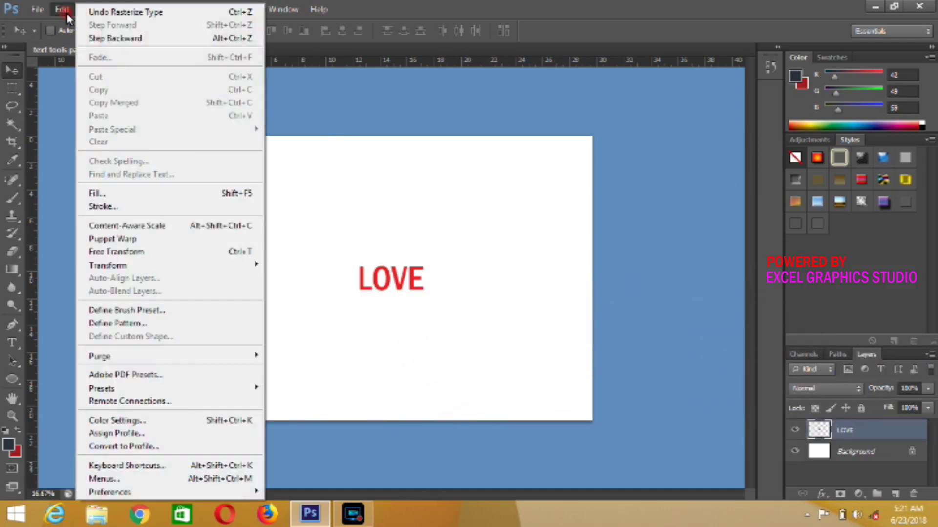
mouse_move(170, 265)
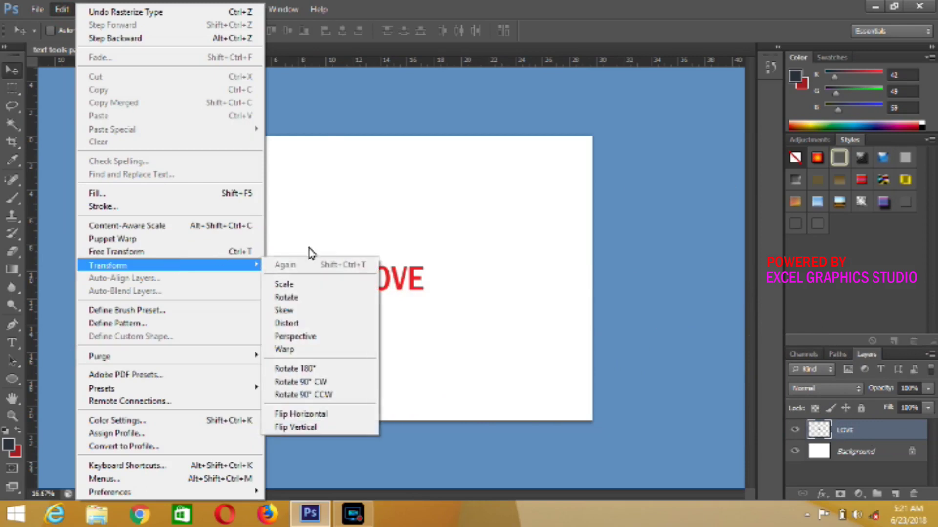
click(356, 340)
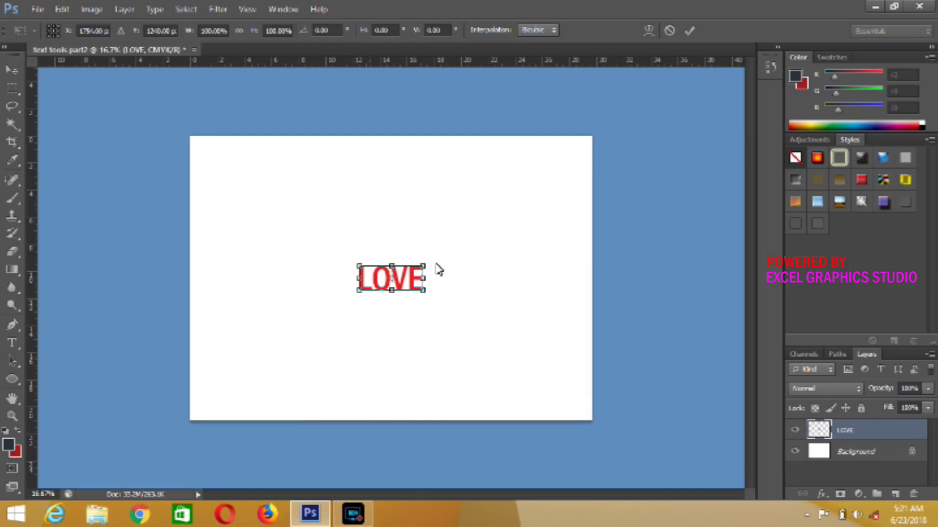
drag(425, 271, 446, 253)
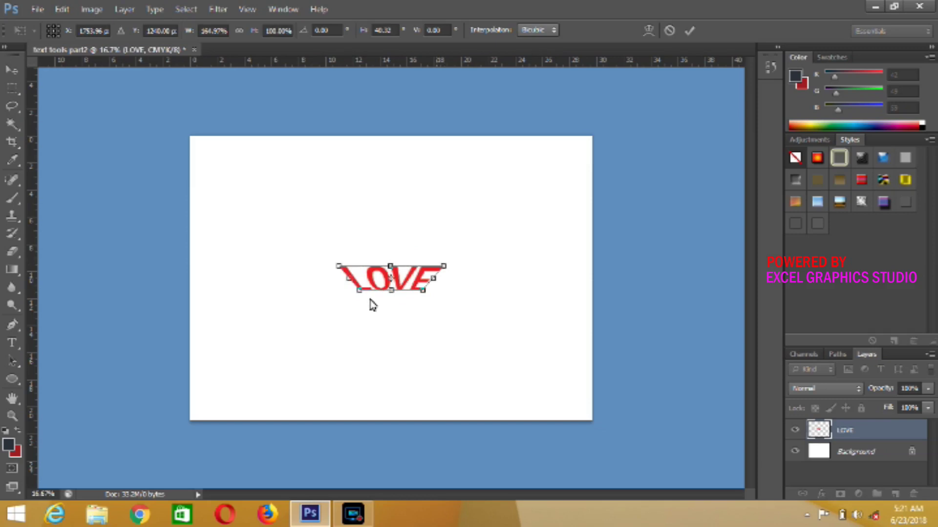
drag(358, 294, 355, 266)
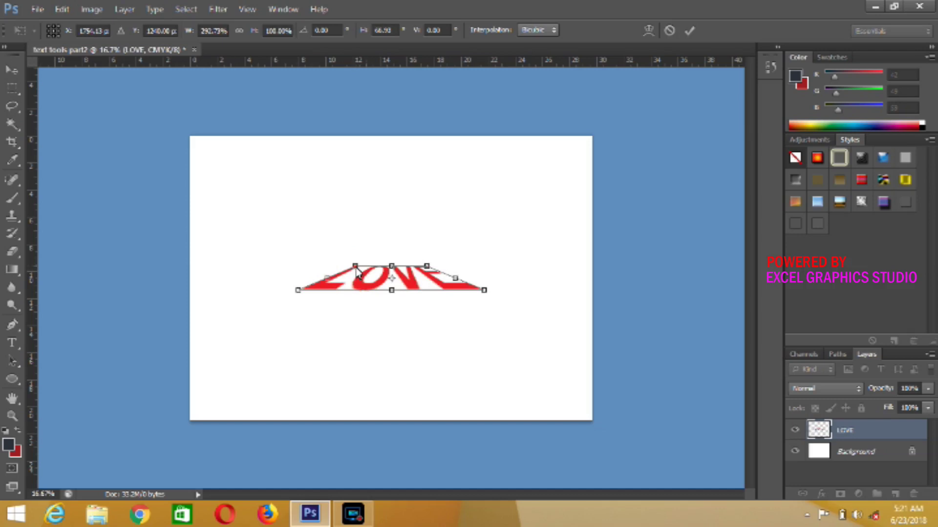
drag(355, 266, 349, 266)
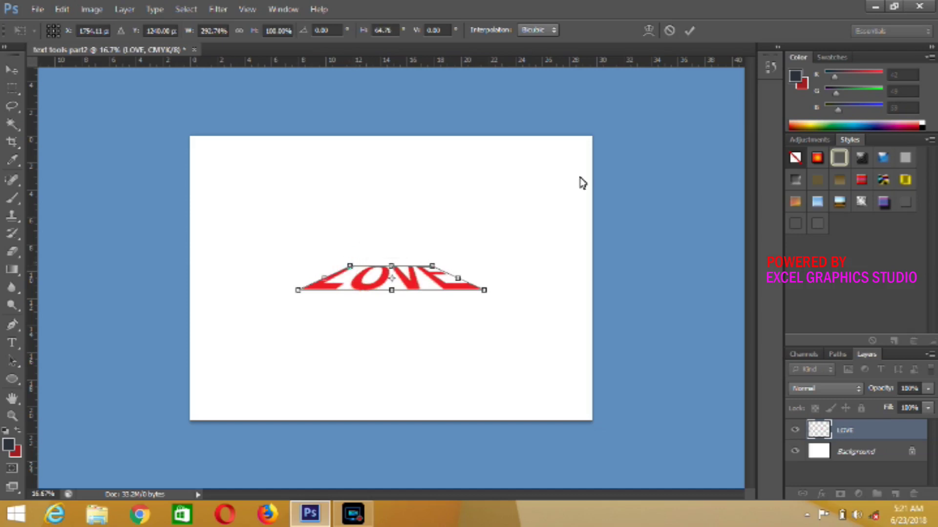
click(688, 31)
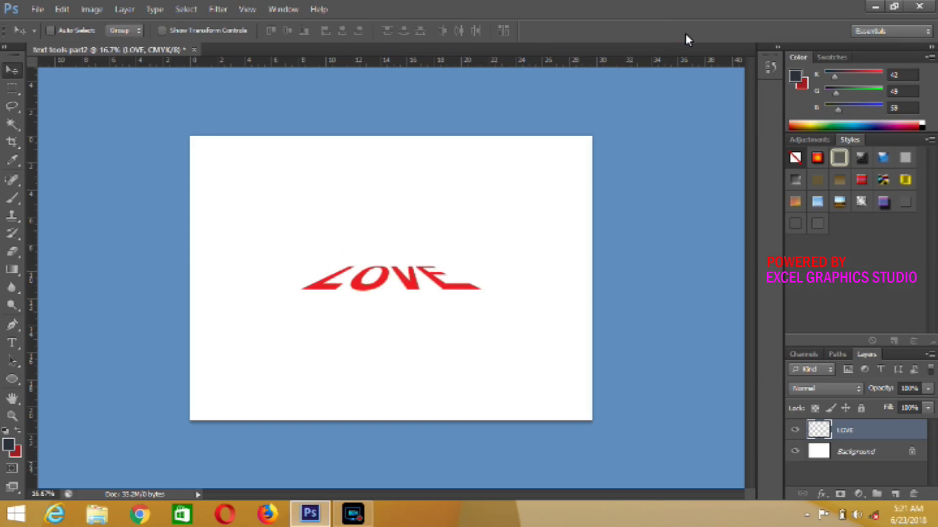
key(ctrl+z)
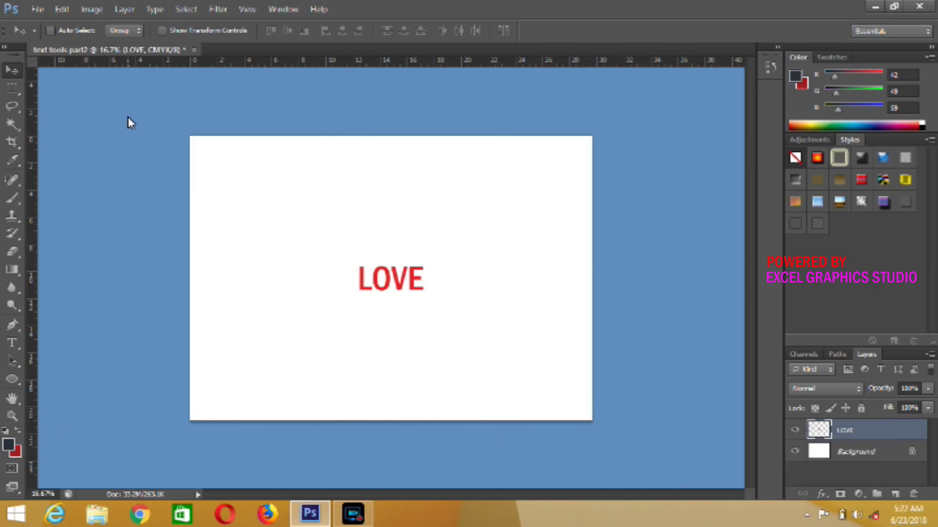
Distort the LOVE layer into a right-leaning slanted shape about 160% wide and 139% high, and commit the transform
click(57, 13)
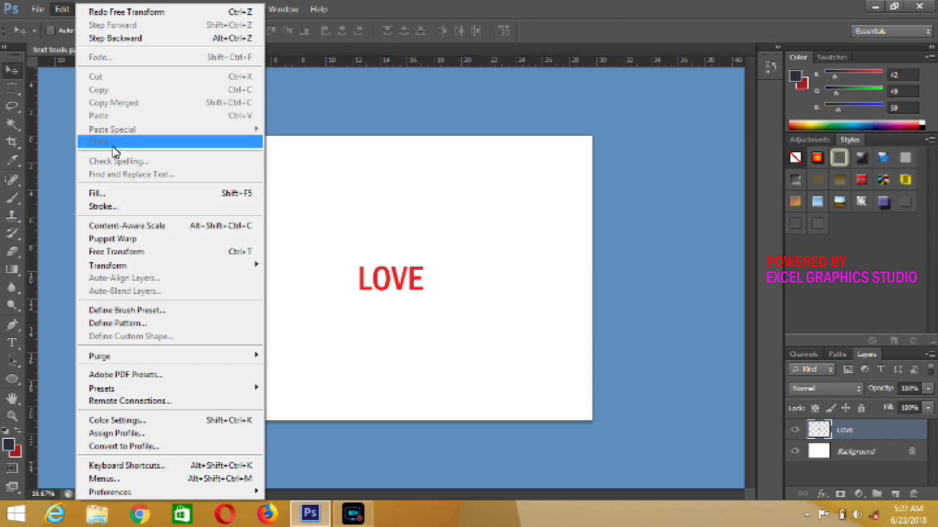
mouse_move(122, 268)
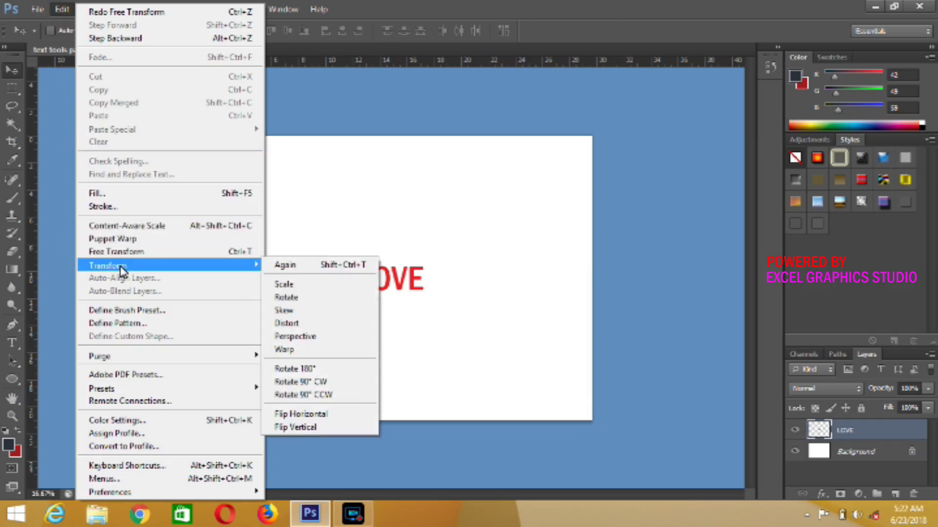
click(304, 325)
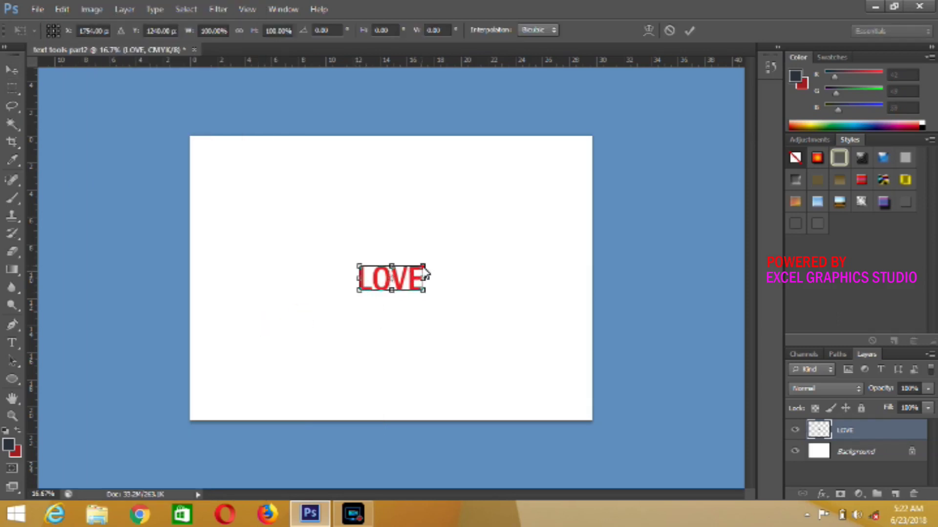
drag(423, 266, 433, 237)
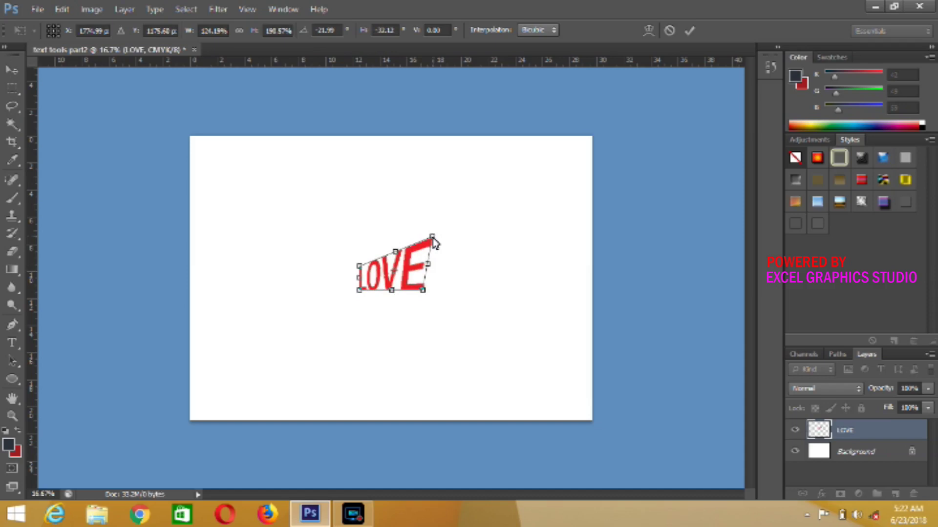
drag(433, 239, 462, 275)
drag(359, 290, 334, 296)
drag(422, 291, 422, 307)
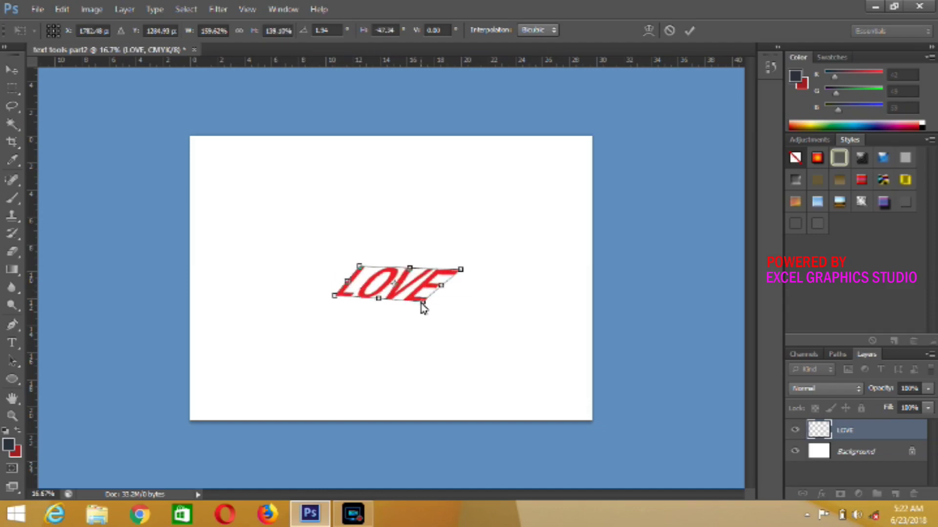
click(689, 31)
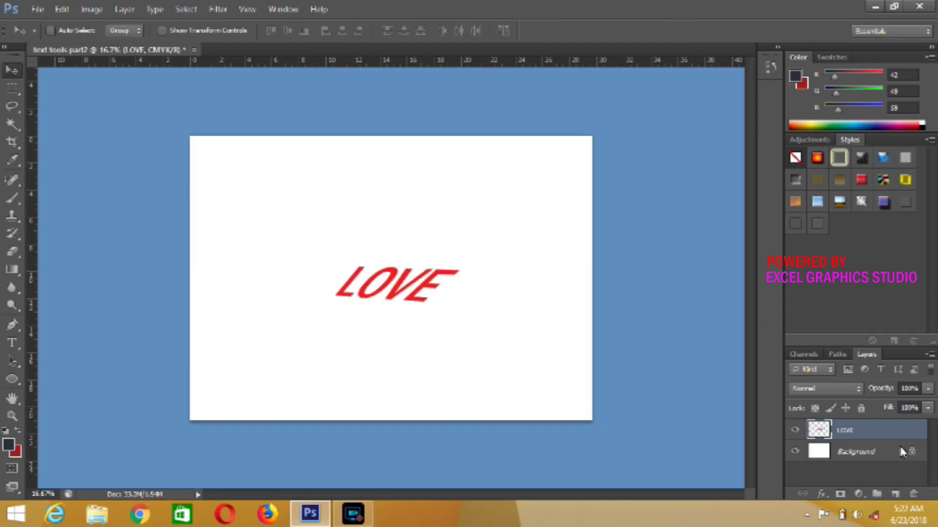
Delete the distorted LOVE layer from the document
right_click(862, 422)
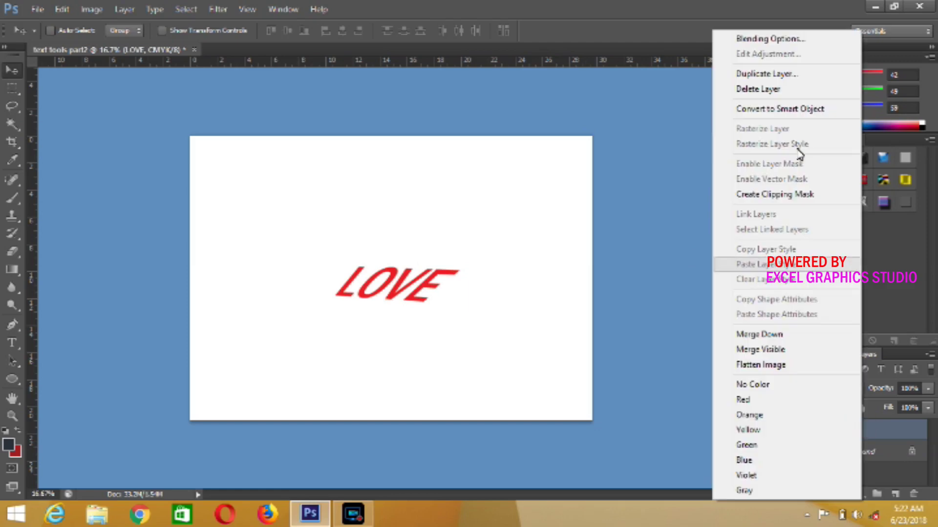
click(769, 88)
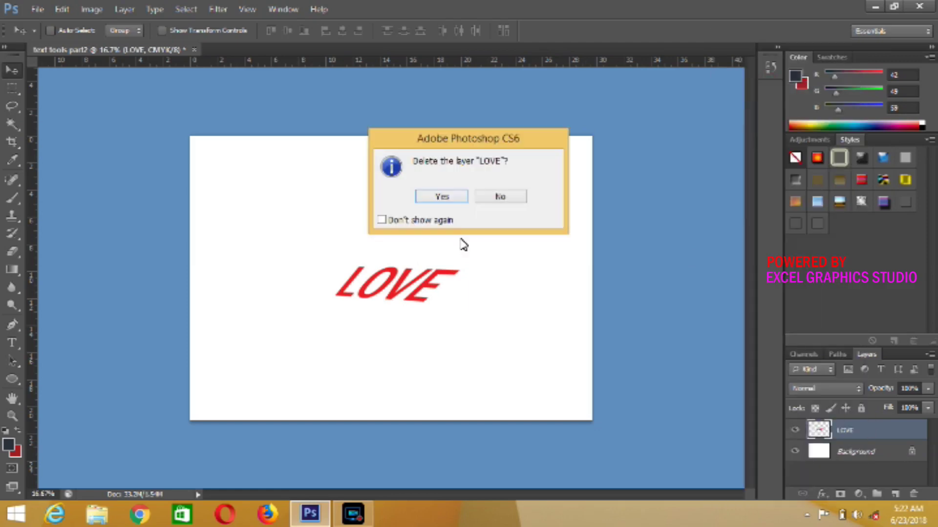
click(442, 196)
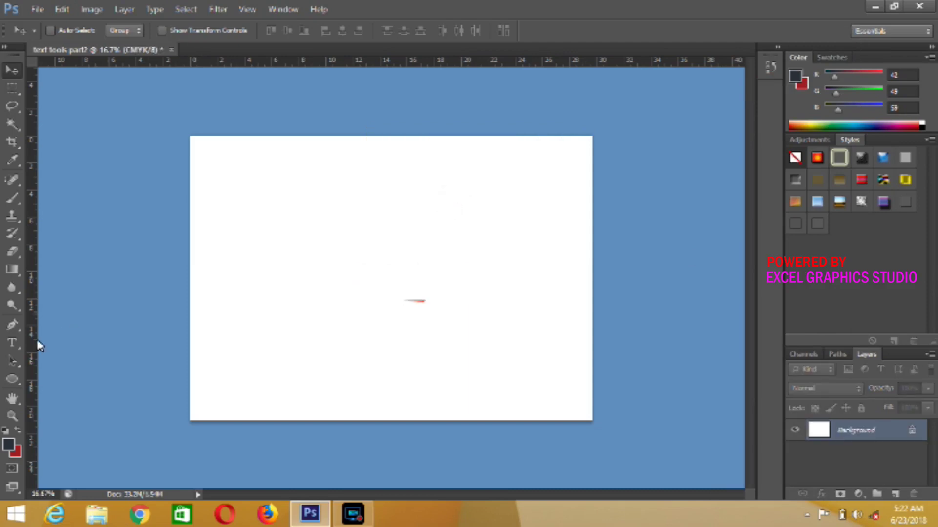
Add the red text "I LOVE MY TUTORIAL" at 73.55 pt across the upper middle of the canvas
click(12, 344)
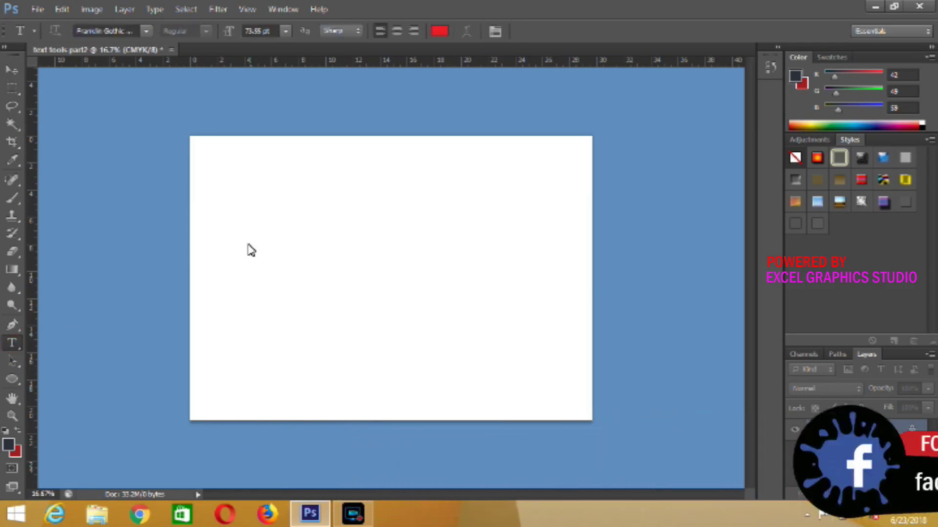
click(241, 264)
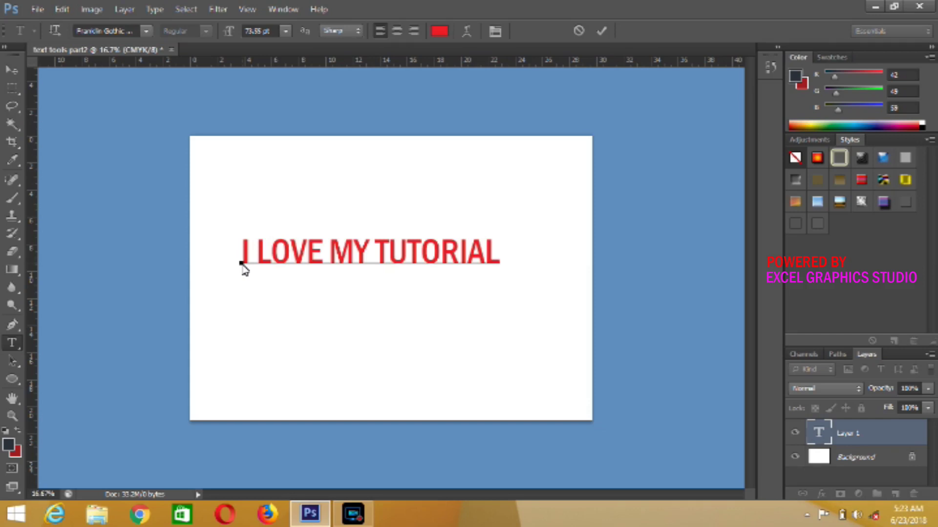
Try the Arch warp on the whole "I LOVE MY TUTORIAL" text, and change the warp style to Arc Upper
key(ctrl+a)
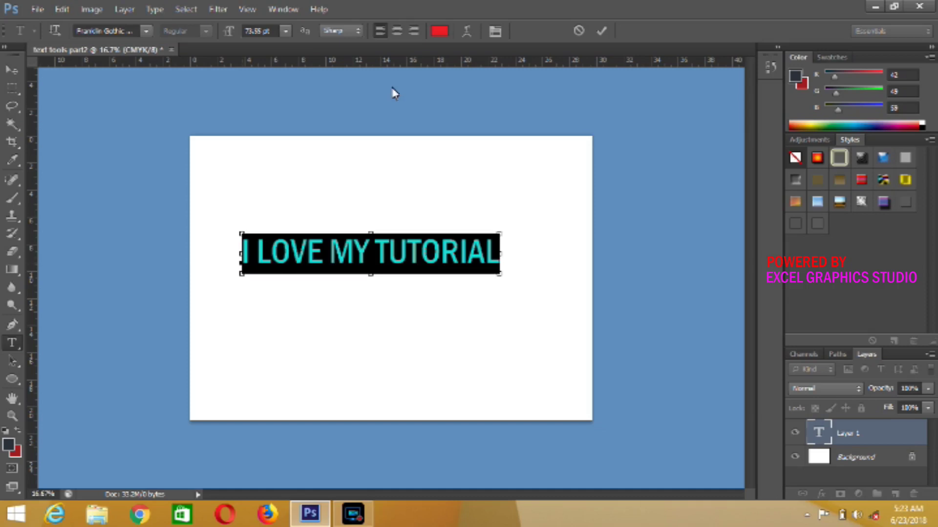
click(472, 32)
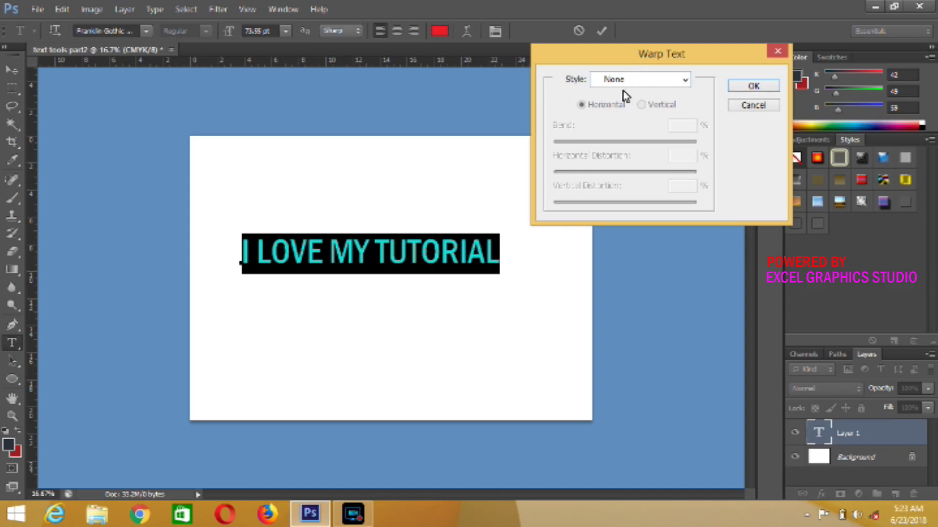
click(686, 80)
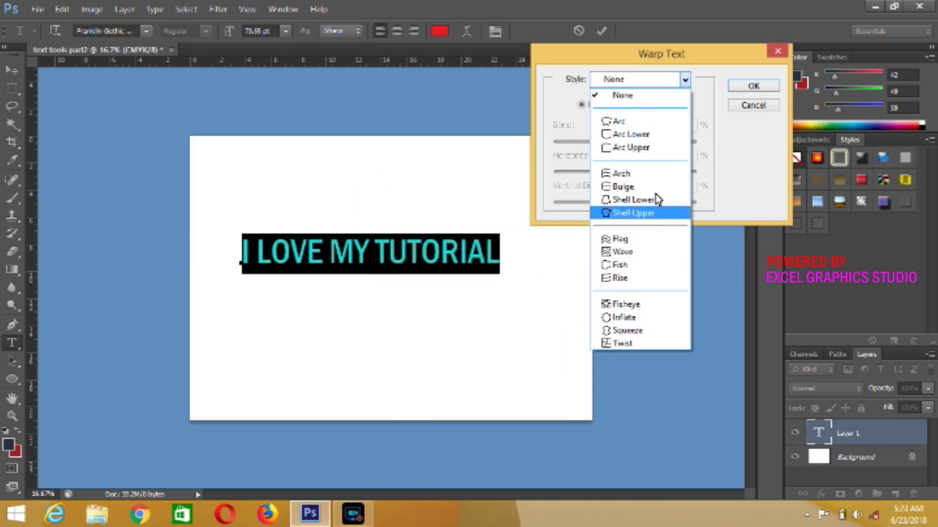
click(654, 178)
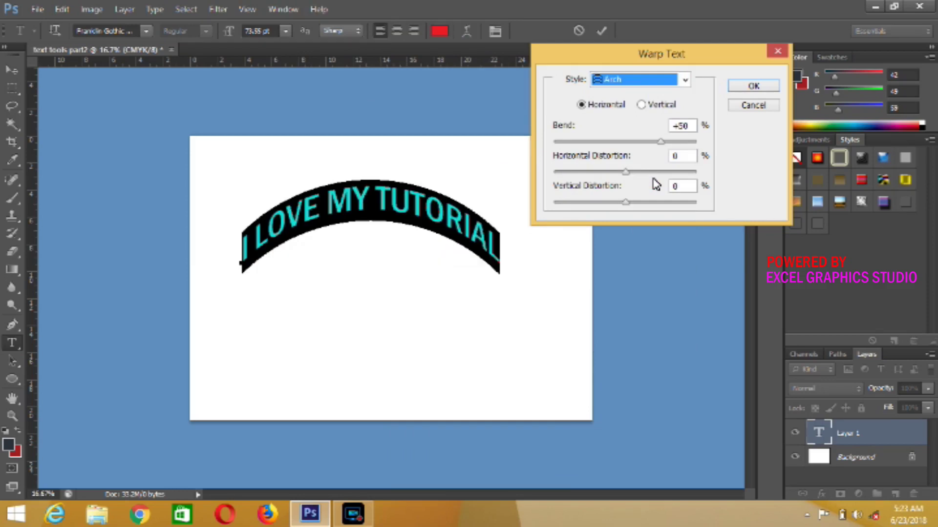
click(686, 80)
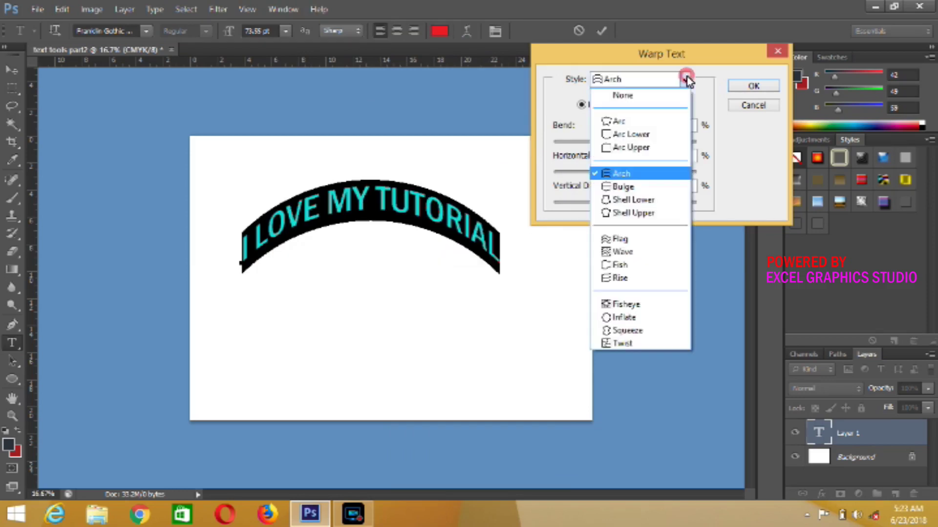
click(658, 148)
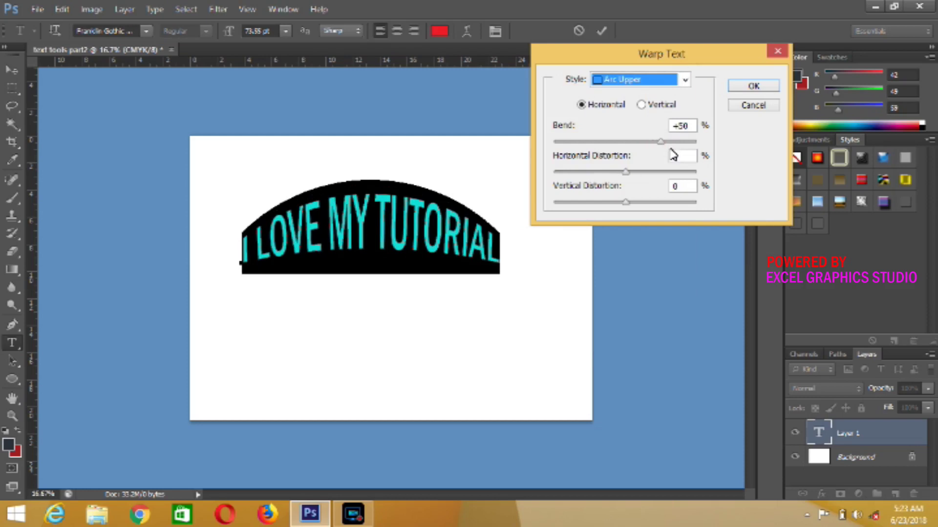
Set the text warp to bend +37%, horizontal distortion -14% and vertical distortion +25%, and commit the text
drag(661, 143, 652, 147)
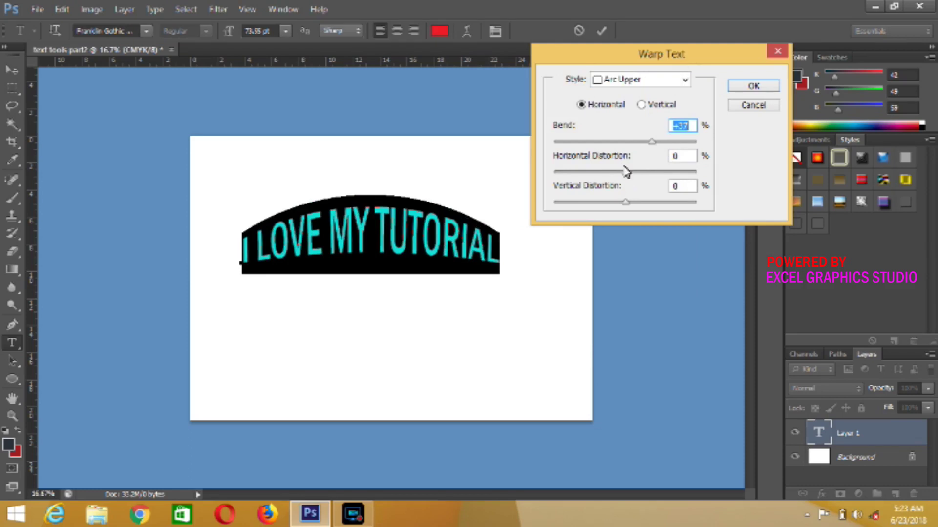
drag(627, 174, 615, 175)
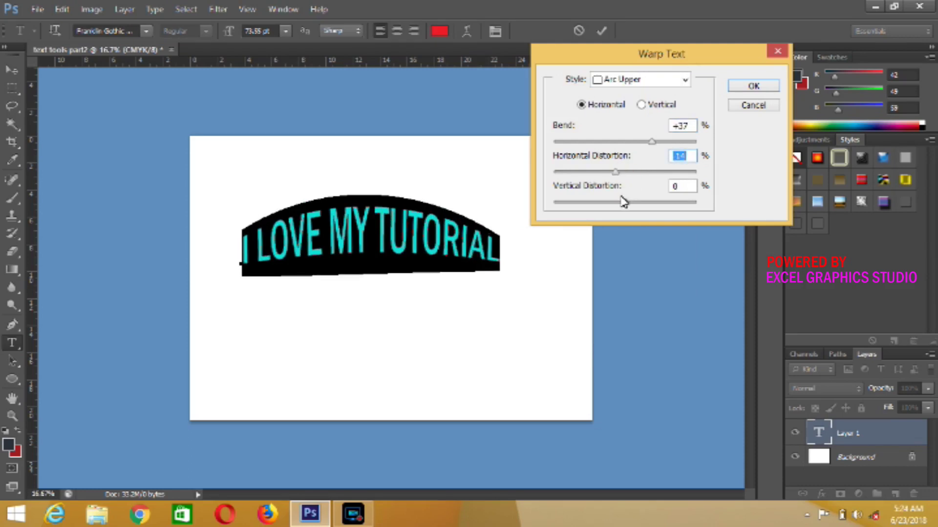
drag(625, 203, 644, 208)
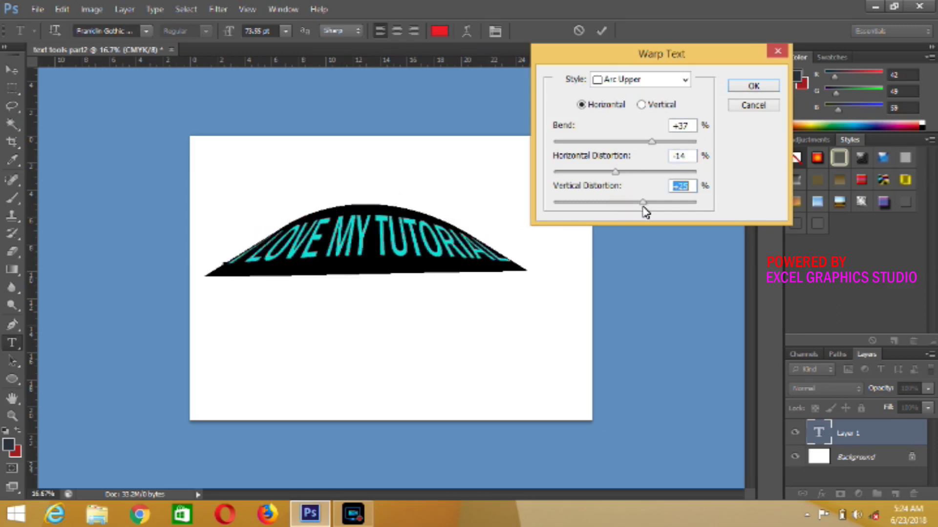
click(739, 88)
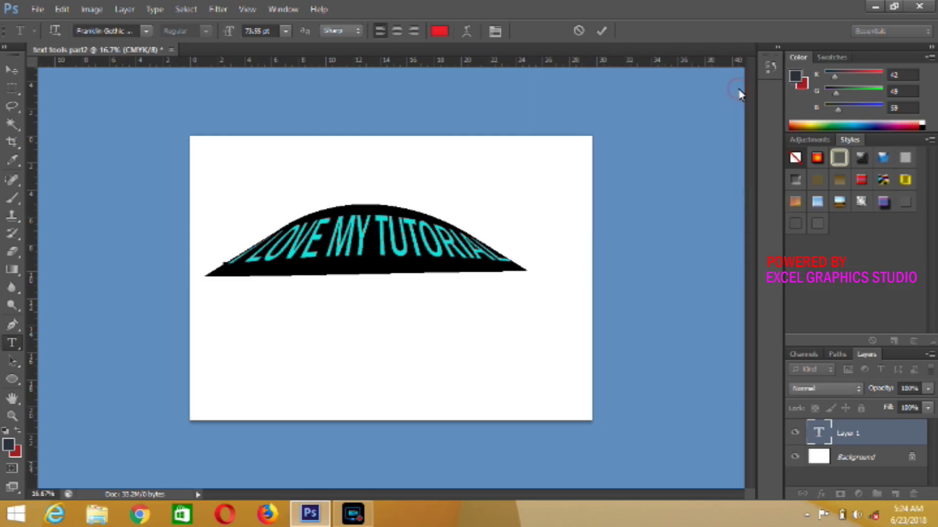
click(600, 32)
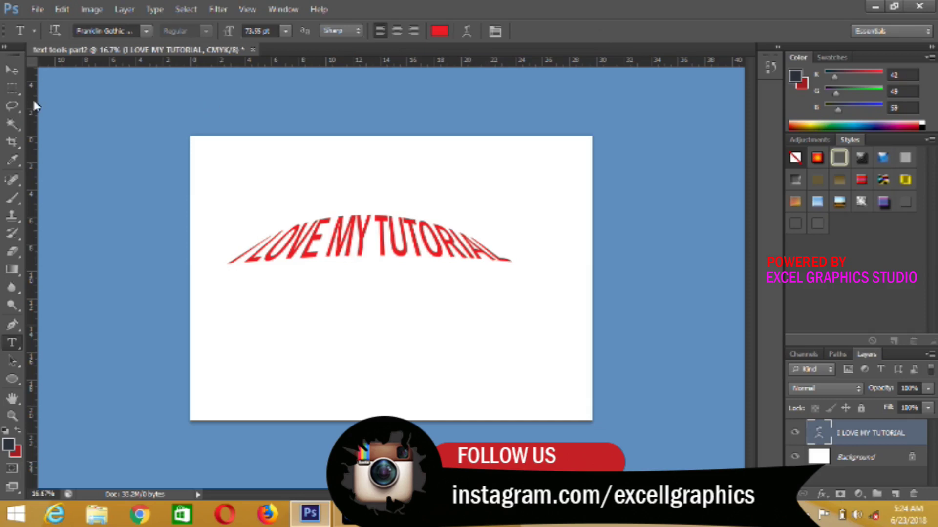
Centre the warped text vertically and horizontally against a full canvas selection, and deselect
click(13, 73)
key(ctrl+a)
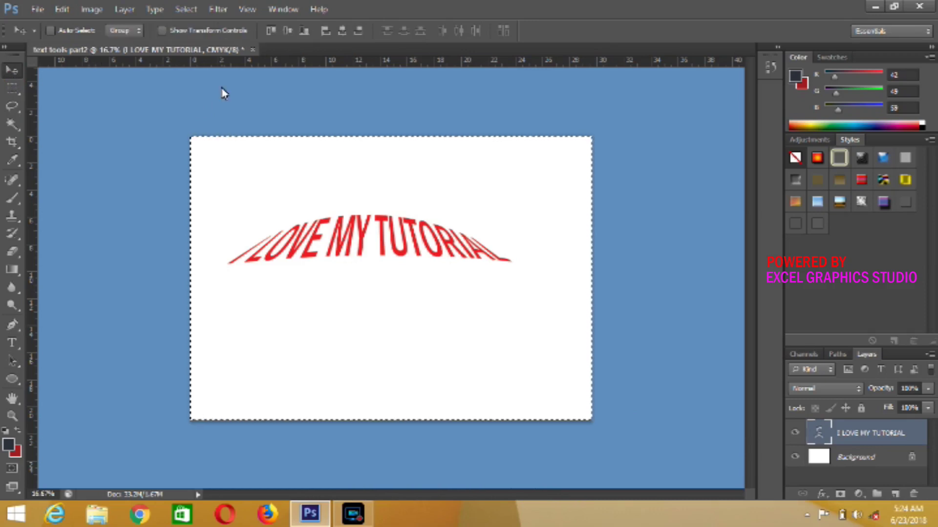
click(287, 38)
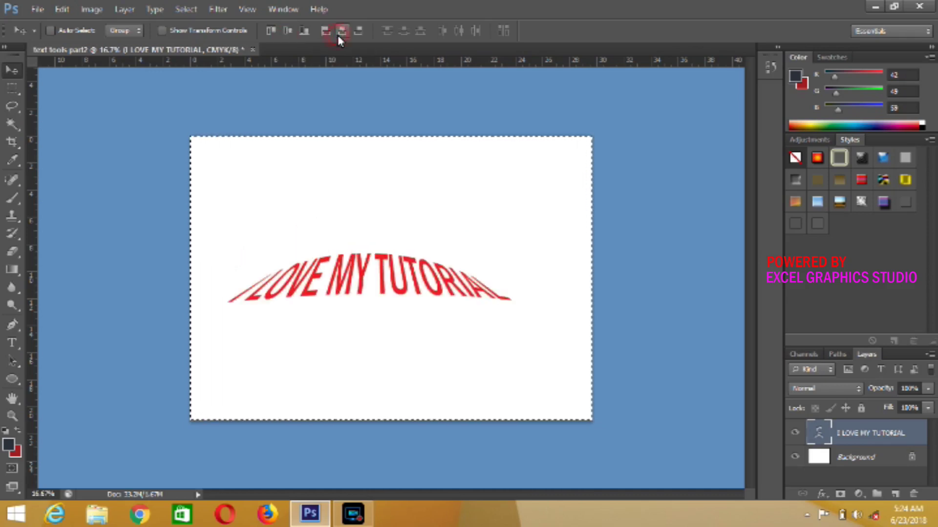
click(339, 37)
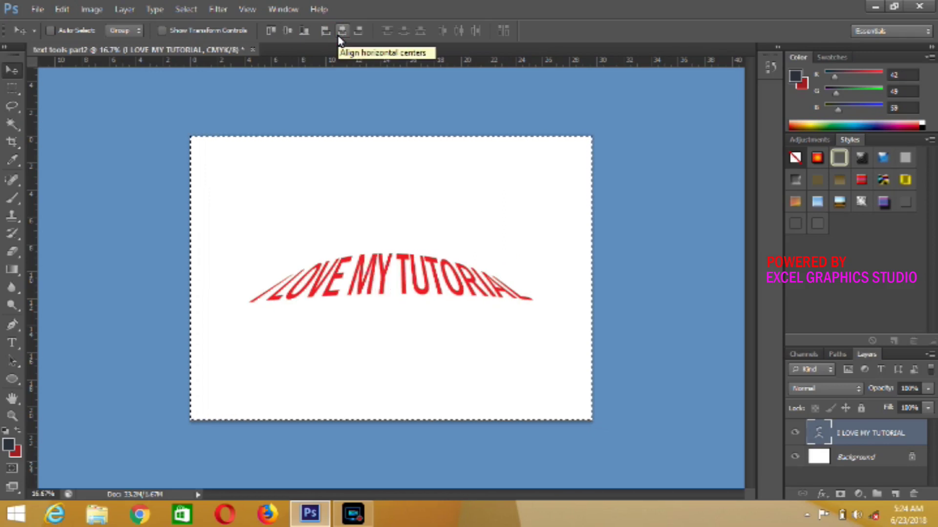
key(ctrl+d)
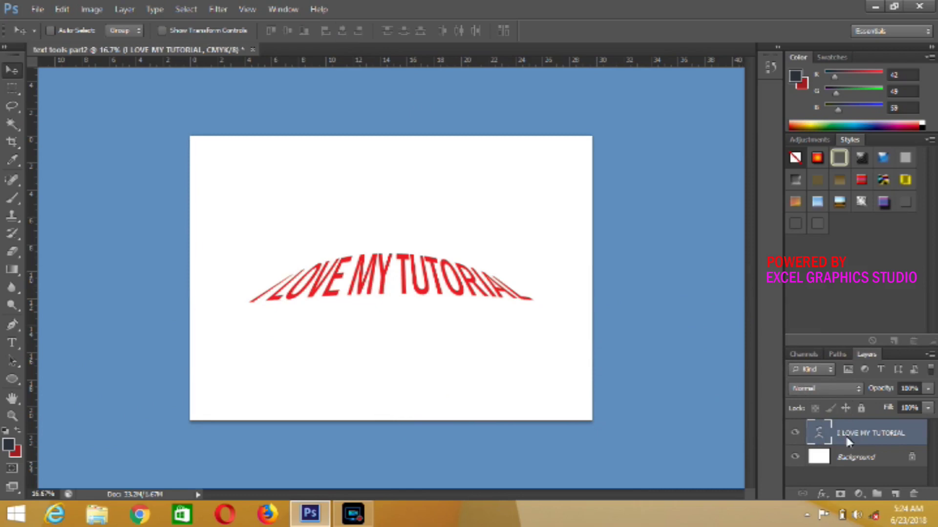
Add a black outside Stroke layer style to the "I LOVE MY TUTORIAL" layer
right_click(847, 435)
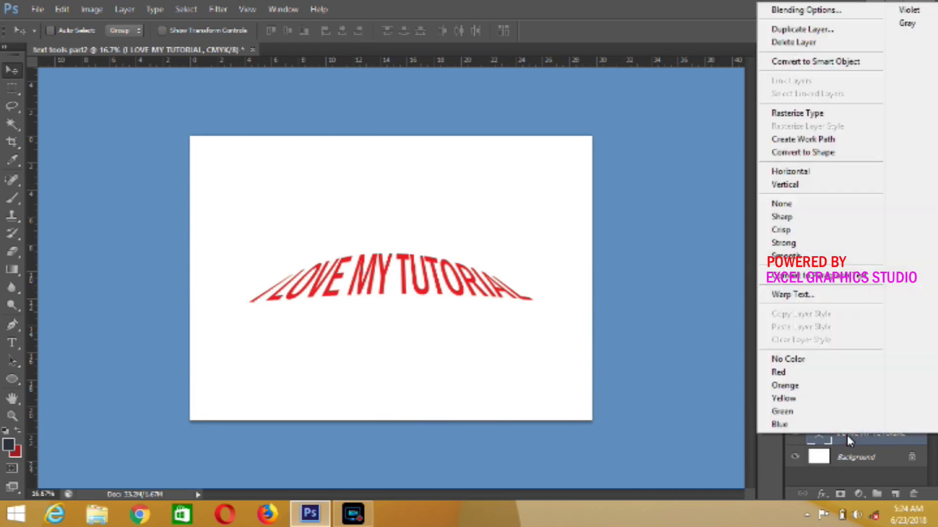
click(796, 12)
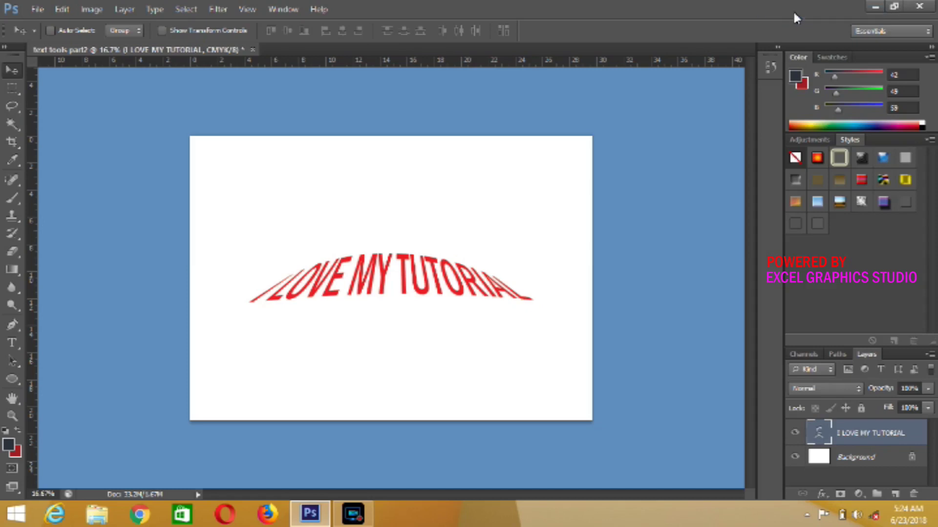
drag(338, 97, 836, 18)
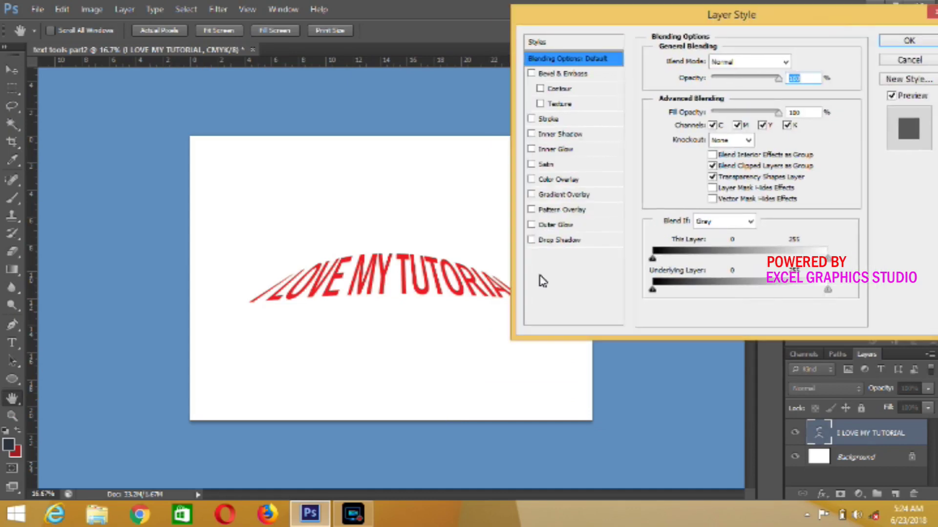
click(545, 120)
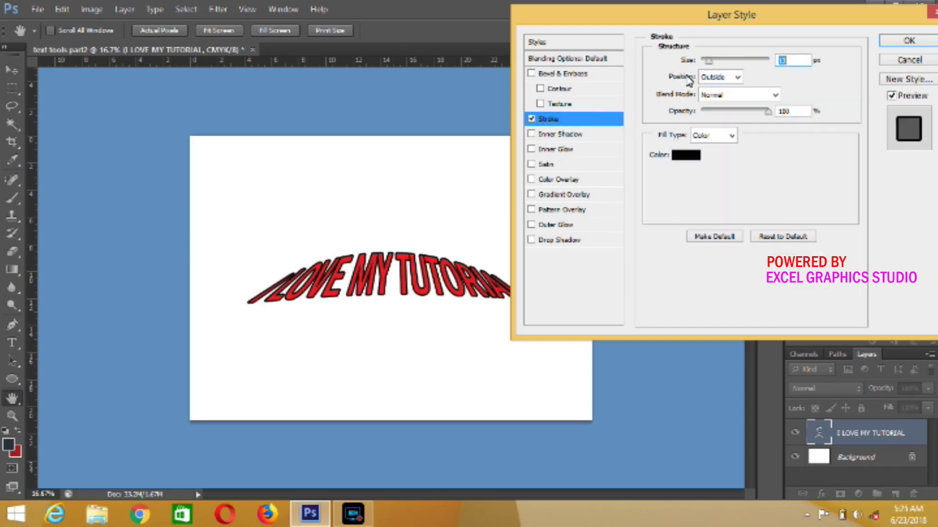
Add a Drop Shadow to the text with increased opacity, a distance of 32 px and a spread of 14%
click(549, 241)
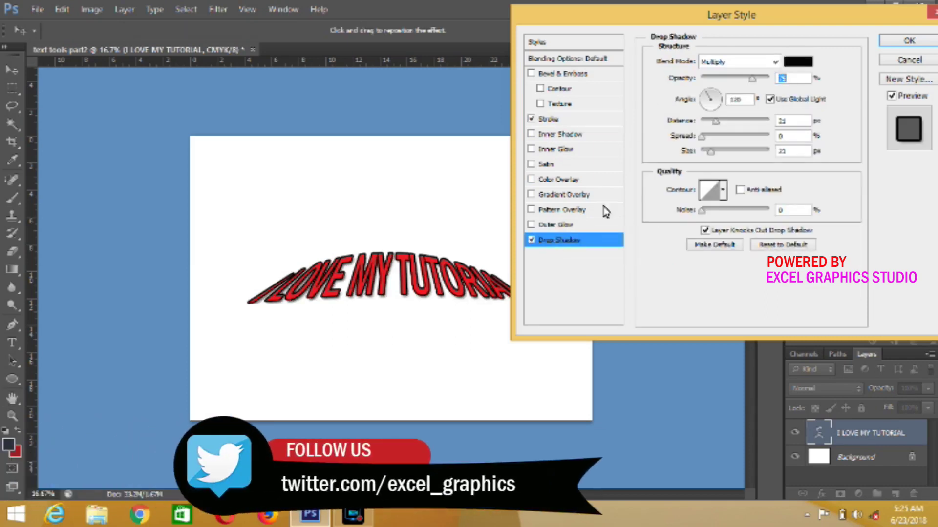
click(750, 79)
drag(762, 82, 766, 80)
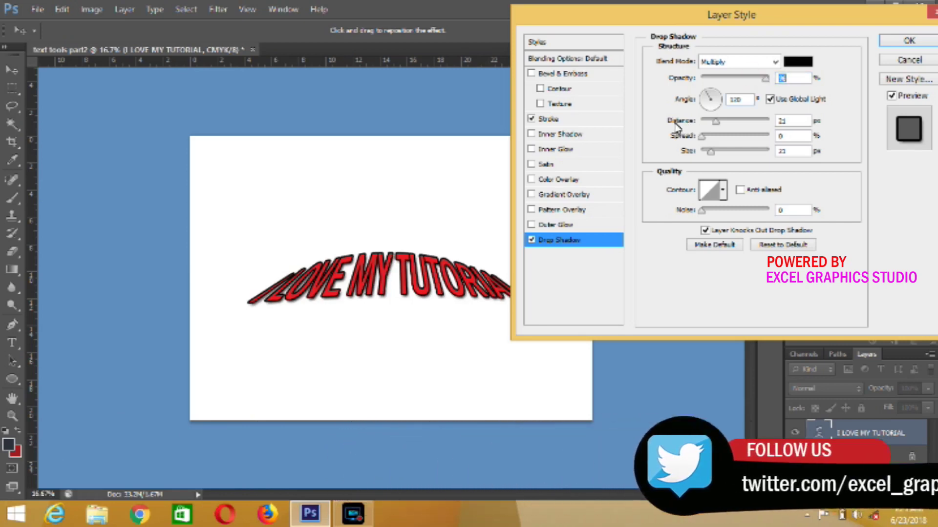
drag(679, 122, 682, 161)
click(684, 136)
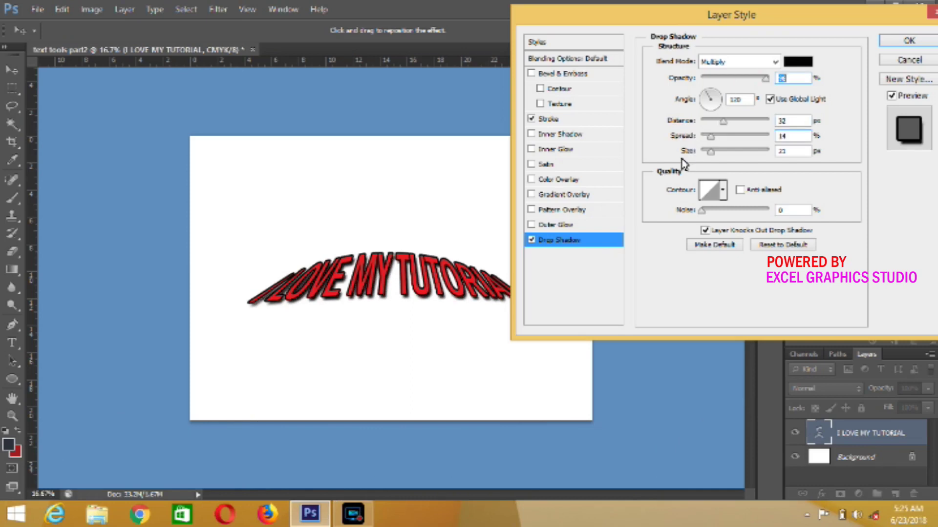
Add a Gradient Overlay to the "I LOVE MY TUTORIAL" layer using the "Violet, Orange" gradient preset
click(555, 195)
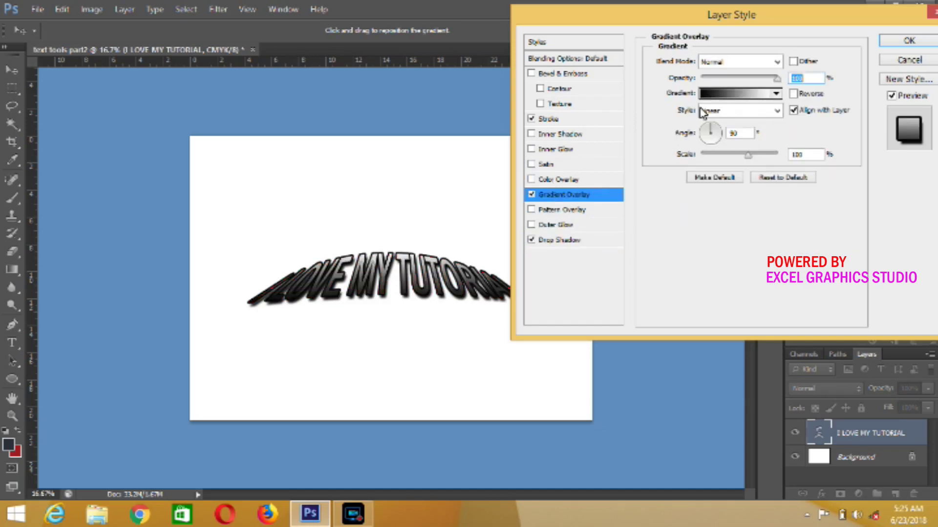
click(727, 95)
click(685, 146)
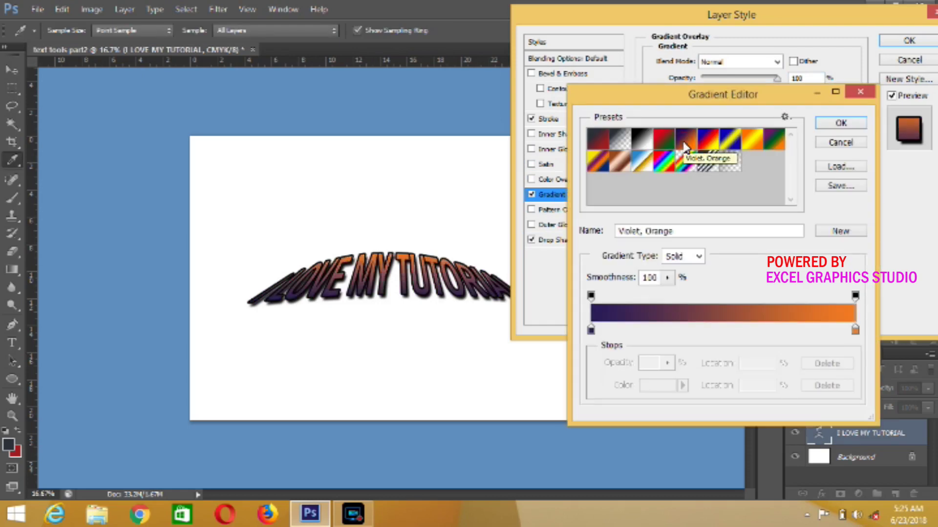
Change the violet start stop of the overlay gradient to the dark orange-red b63306
click(591, 330)
click(658, 386)
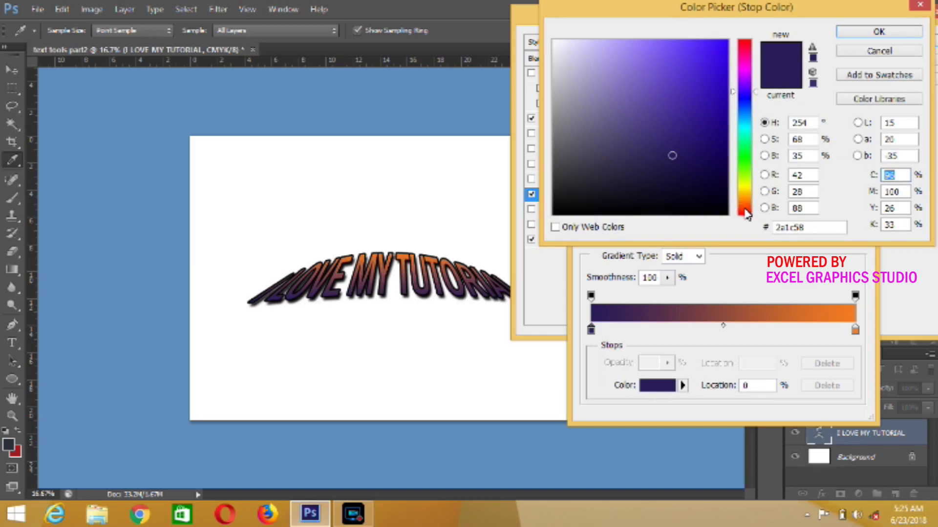
click(744, 208)
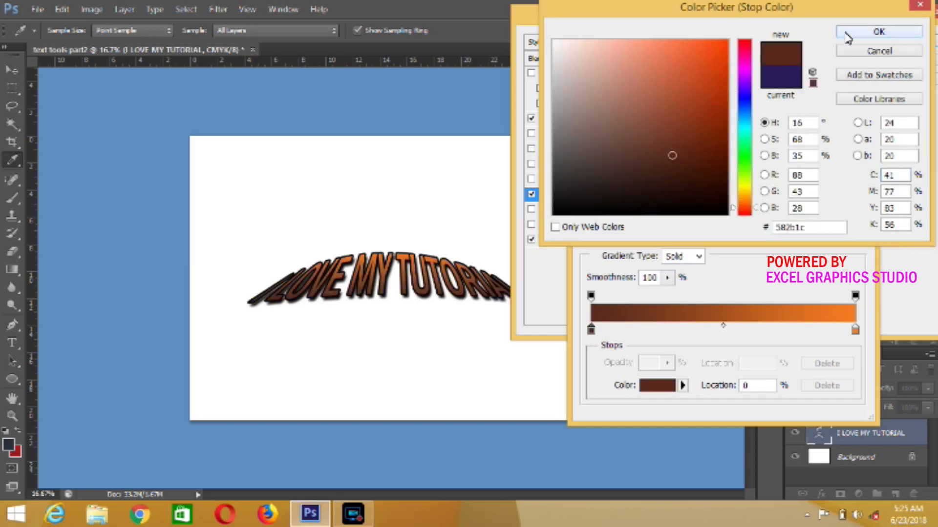
click(721, 90)
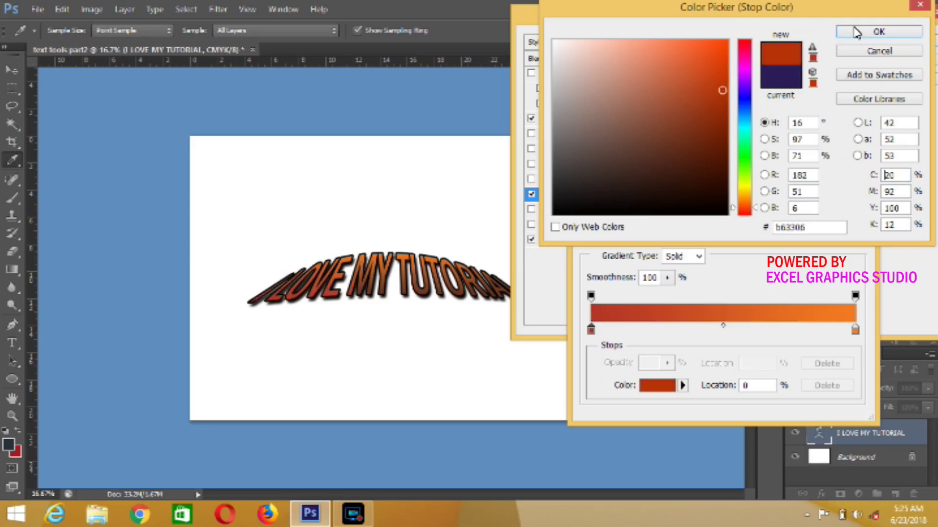
click(856, 32)
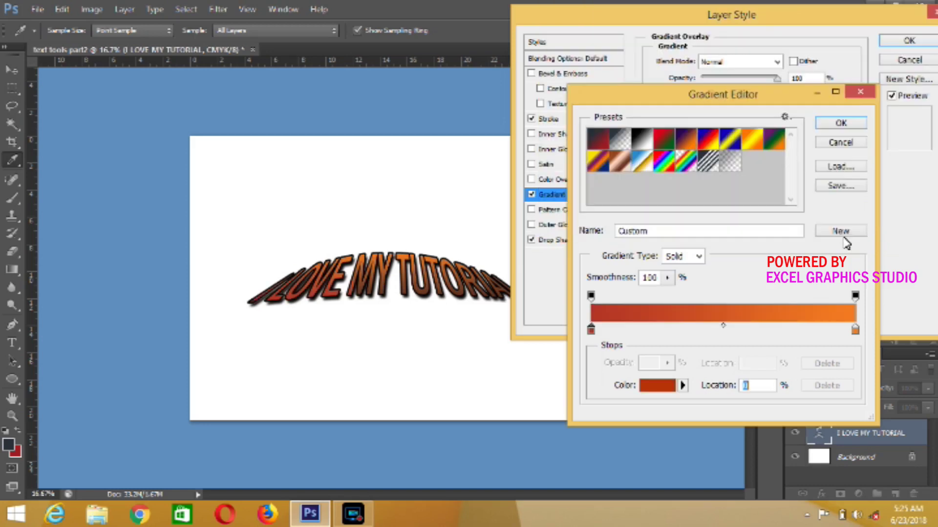
Change the orange end stop of the overlay gradient to the dark purple 7c086a and accept the custom gradient
click(855, 331)
click(673, 390)
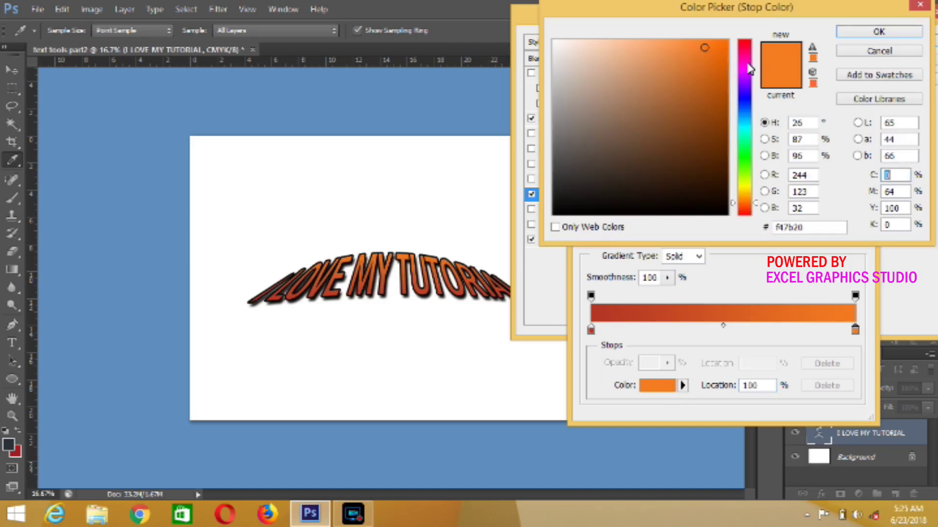
drag(751, 69, 750, 64)
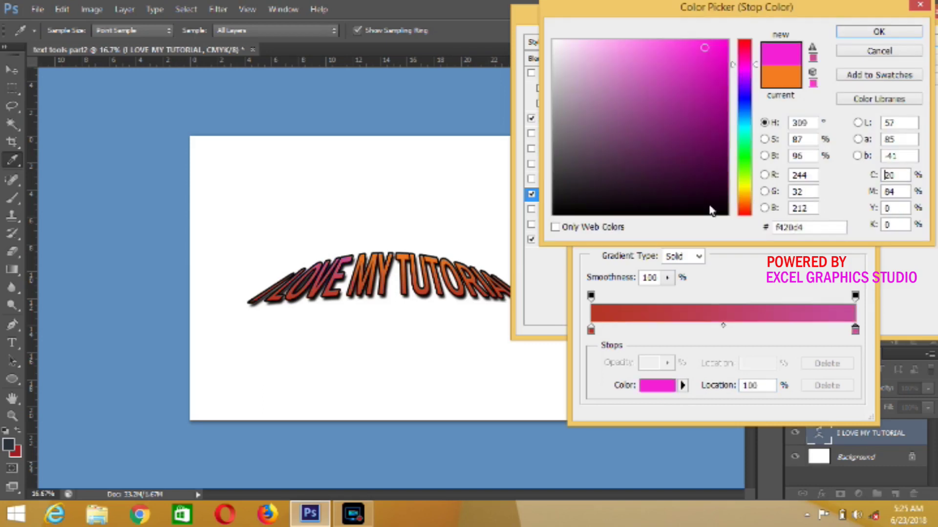
click(716, 130)
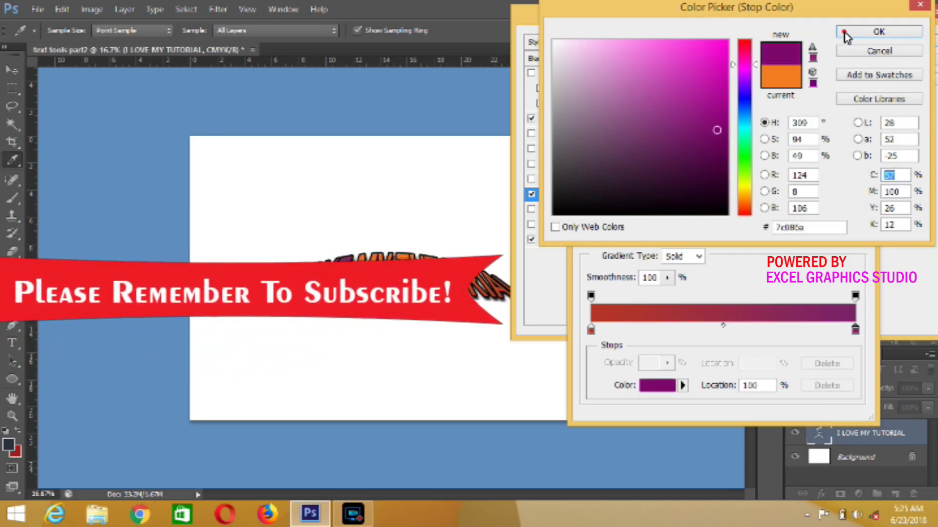
click(844, 33)
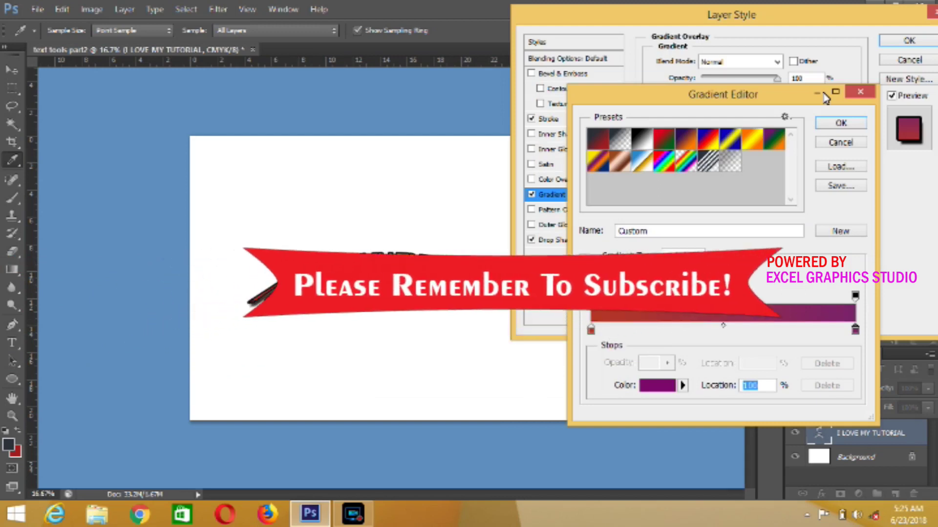
click(841, 122)
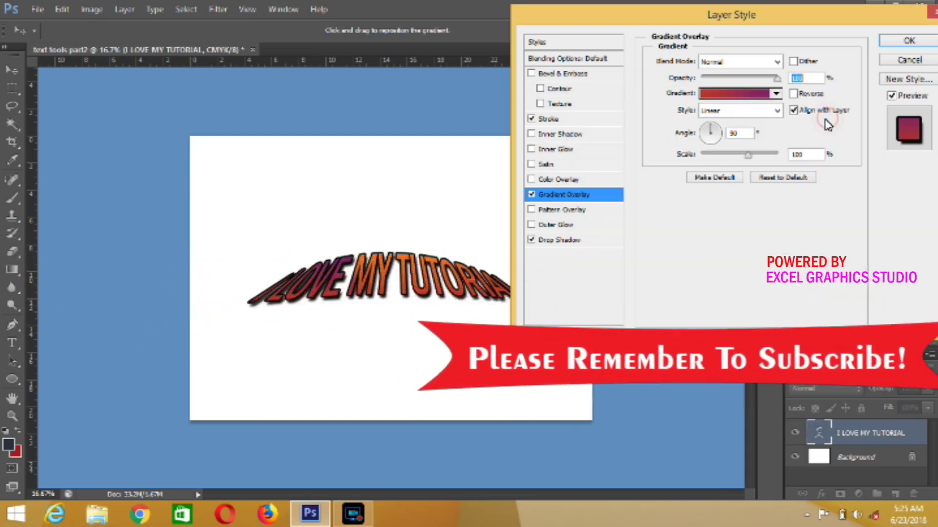
Replace the text's overlay gradient with the "Orange, Yellow, Orange" preset and accept it
click(760, 93)
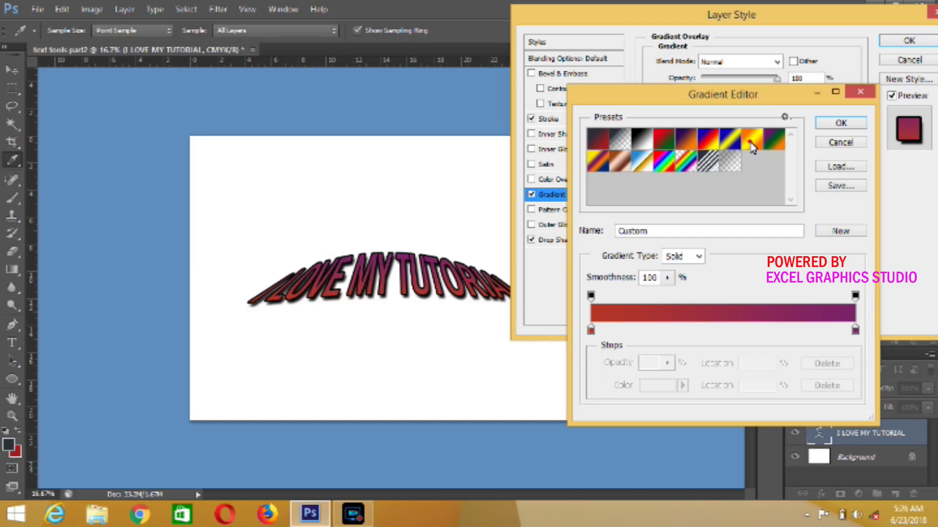
click(751, 144)
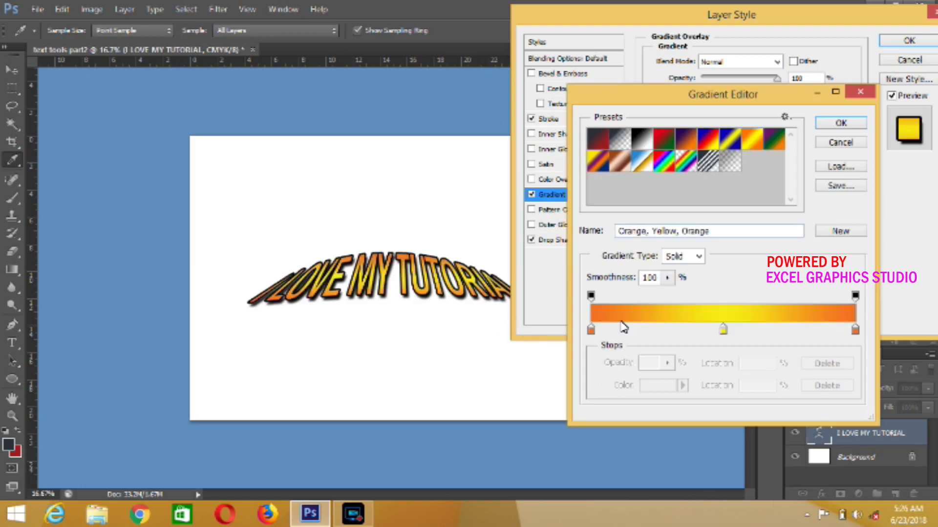
click(840, 125)
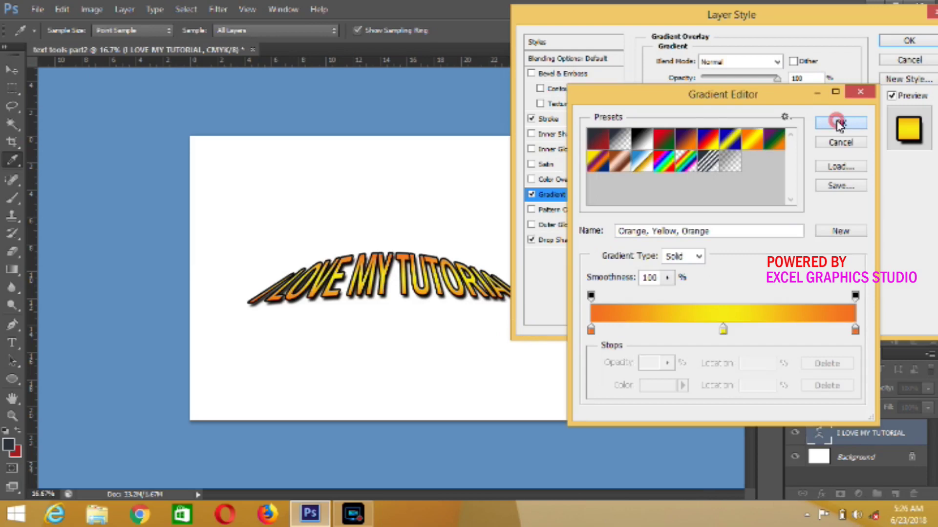
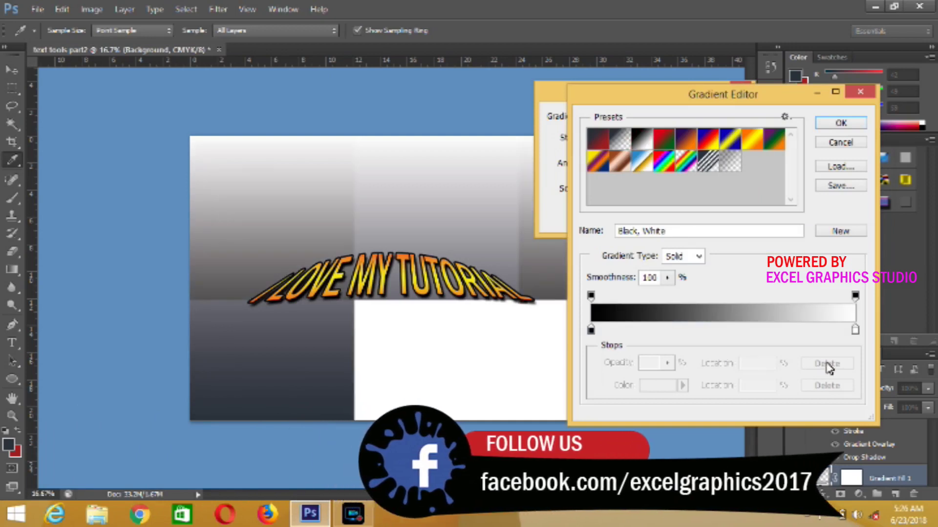
Change the white end stop of the background Gradient Fill to the dark red 770909 and accept the gradient
click(854, 331)
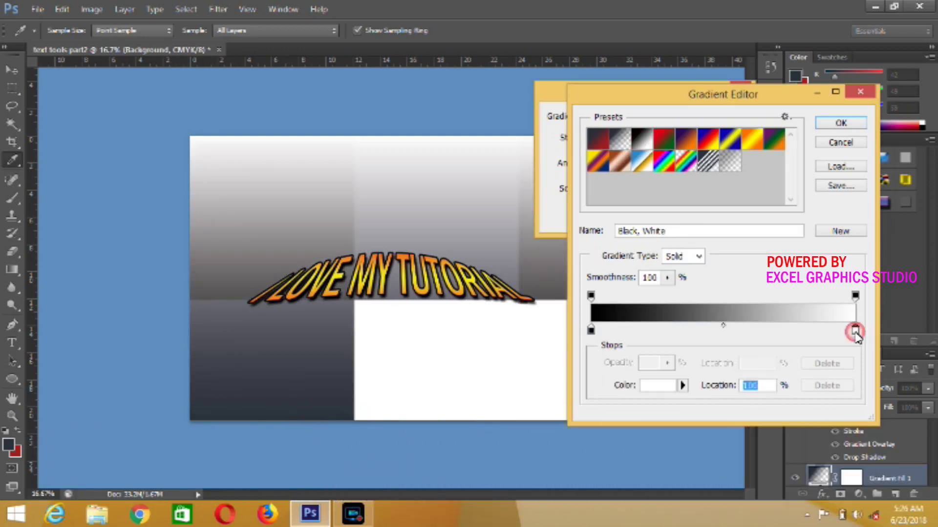
click(664, 389)
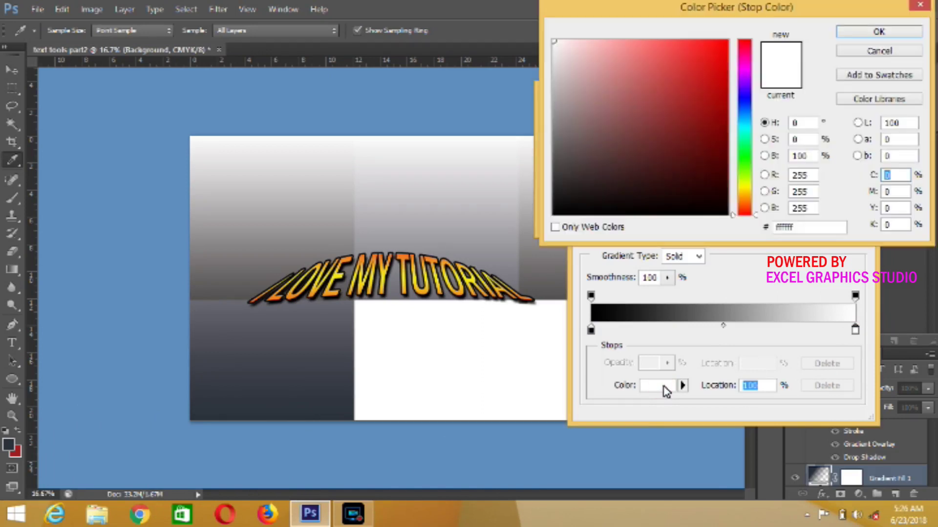
click(714, 134)
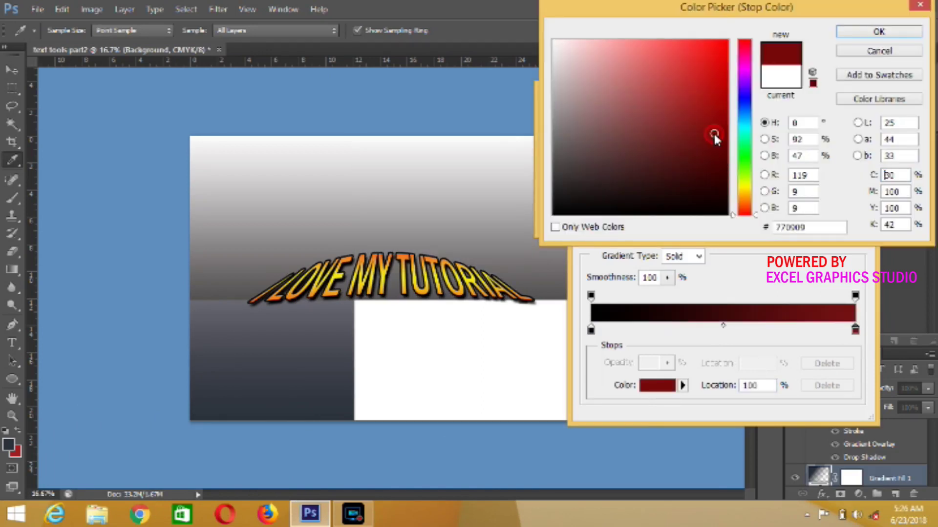
click(854, 31)
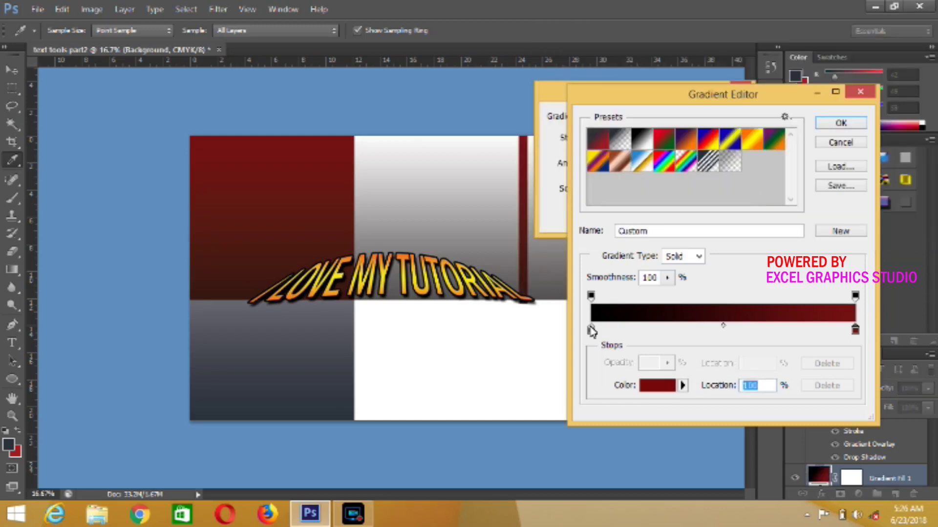
click(841, 125)
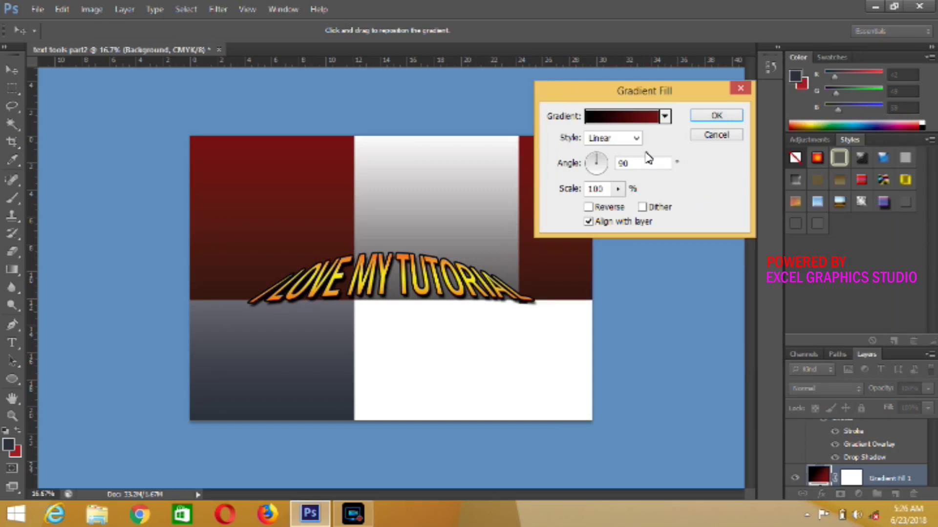
Set the Gradient Fill style to Radial, reverse it and set its scale to 357%
click(635, 138)
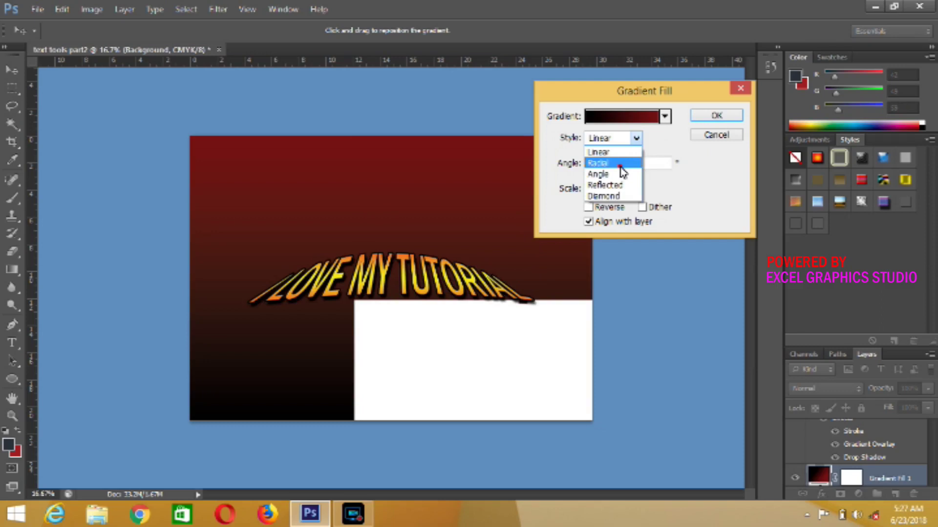
click(620, 166)
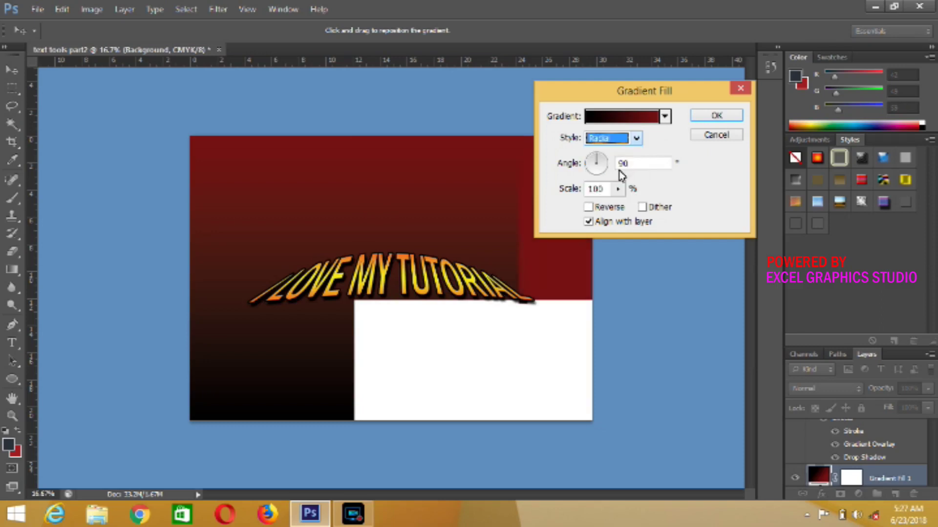
click(588, 208)
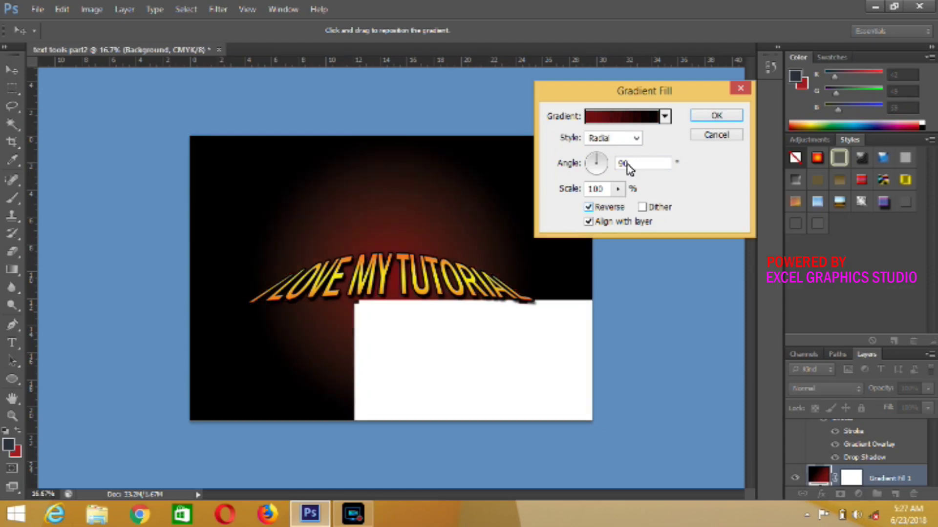
click(618, 189)
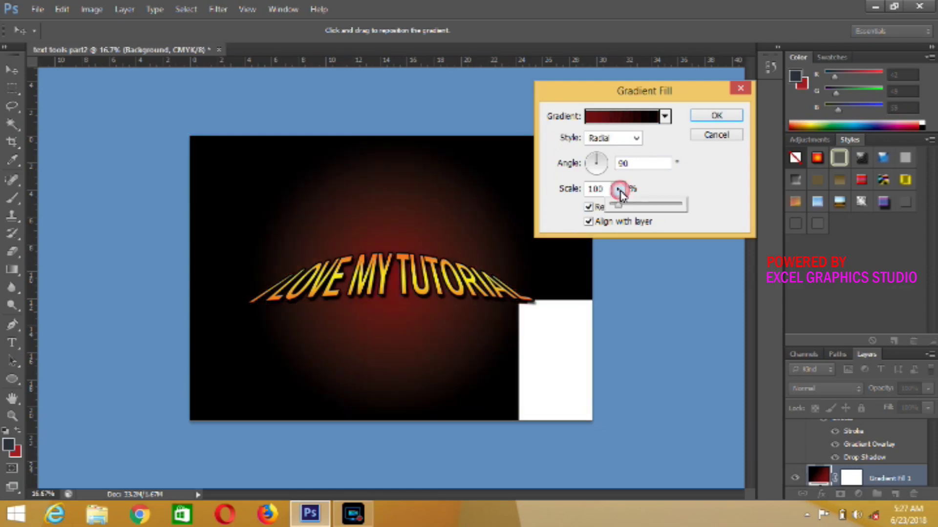
drag(618, 207, 645, 213)
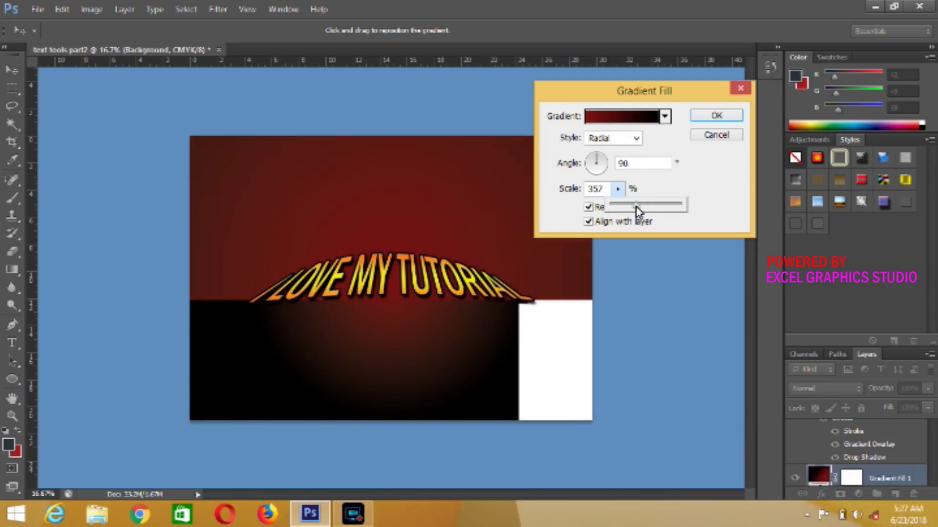
Turn off Reverse for the radial Gradient Fill, set its scale to 465% and apply the fill
click(588, 207)
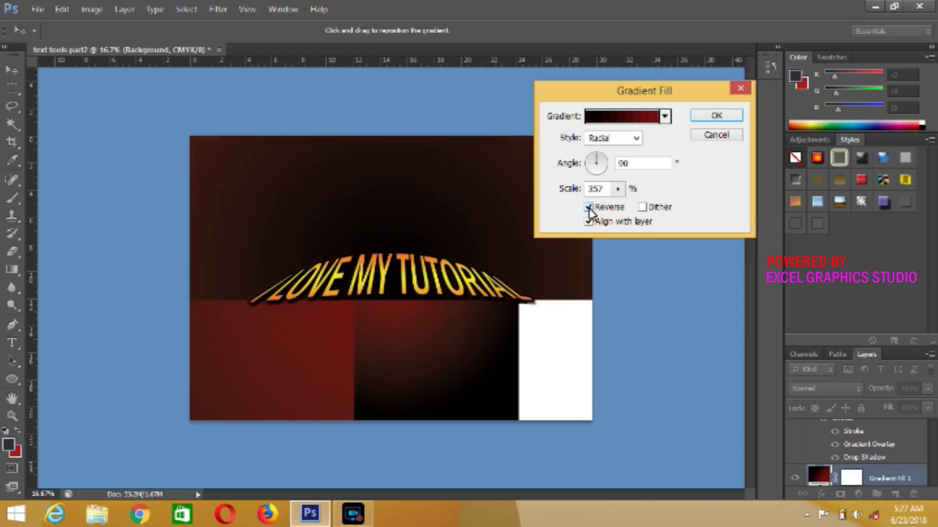
click(588, 207)
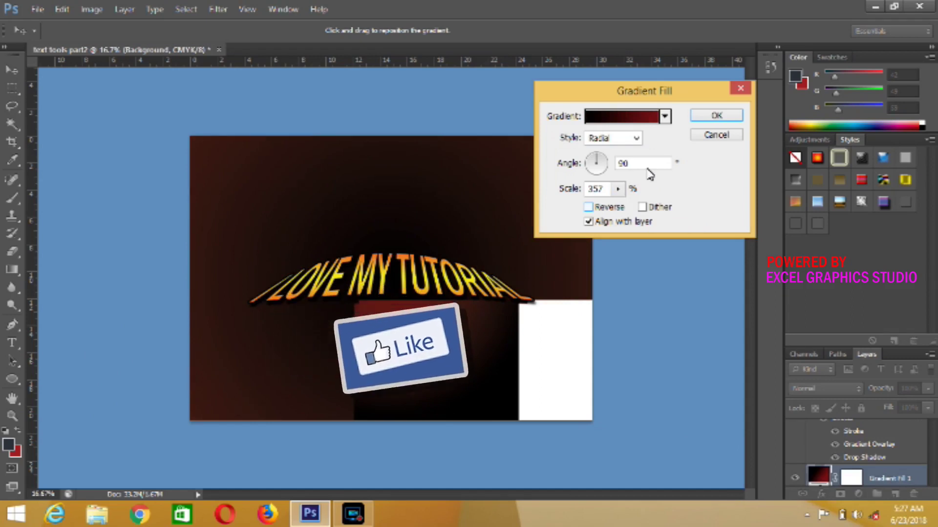
click(617, 189)
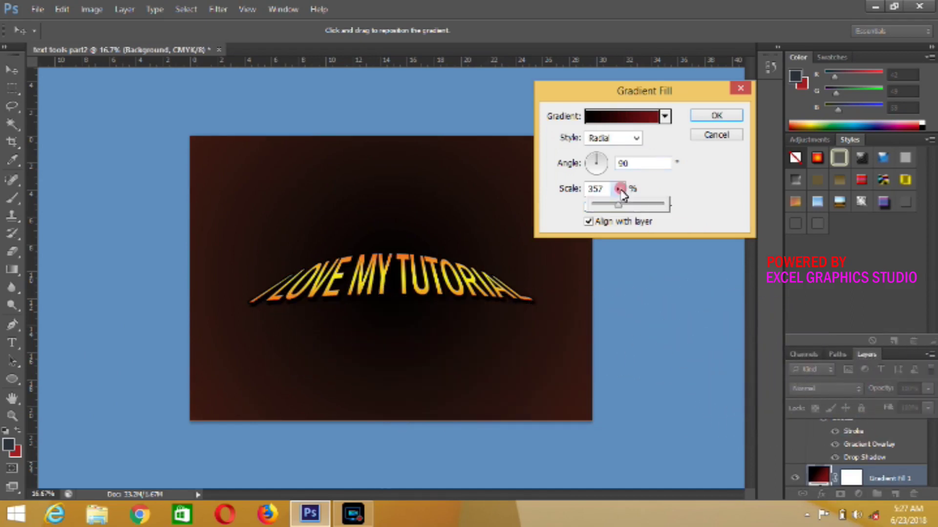
drag(616, 208, 625, 209)
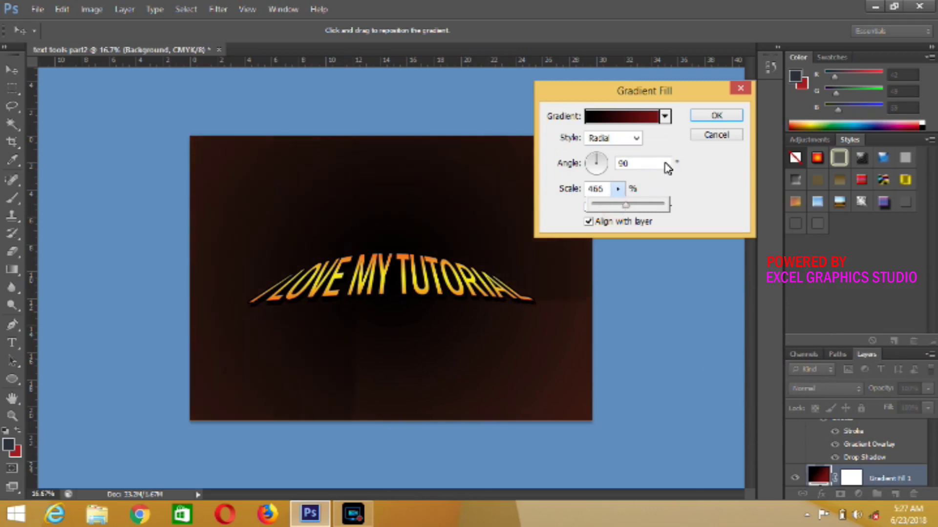
click(703, 116)
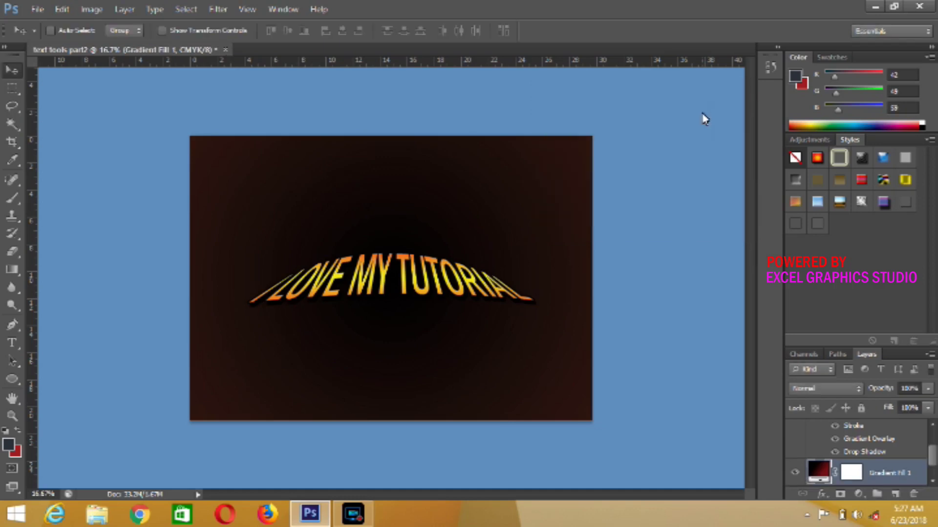
key(ctrl+minus)
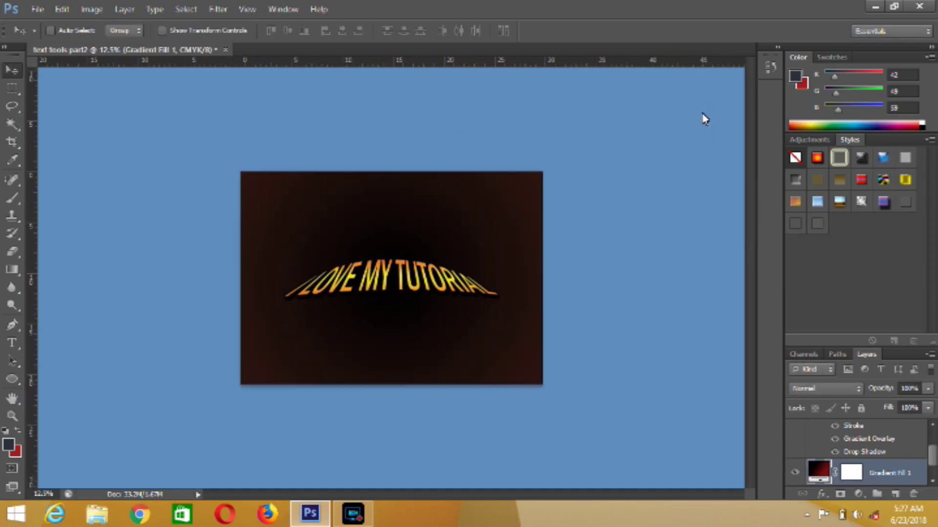